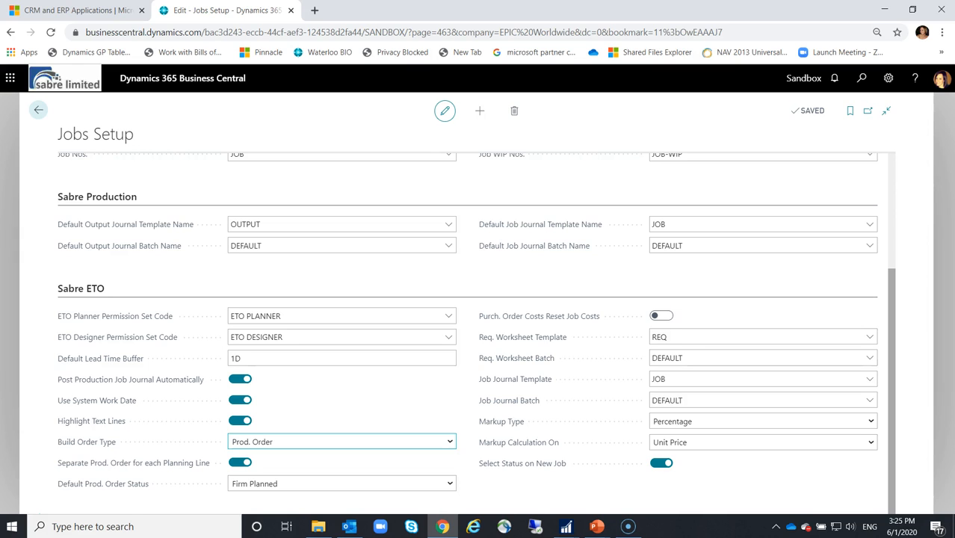
Step: In the Sabre ETO settings, choose Prod. Order as Build Order Type and Firm Planned as Default Prod. Order Status
click(449, 441)
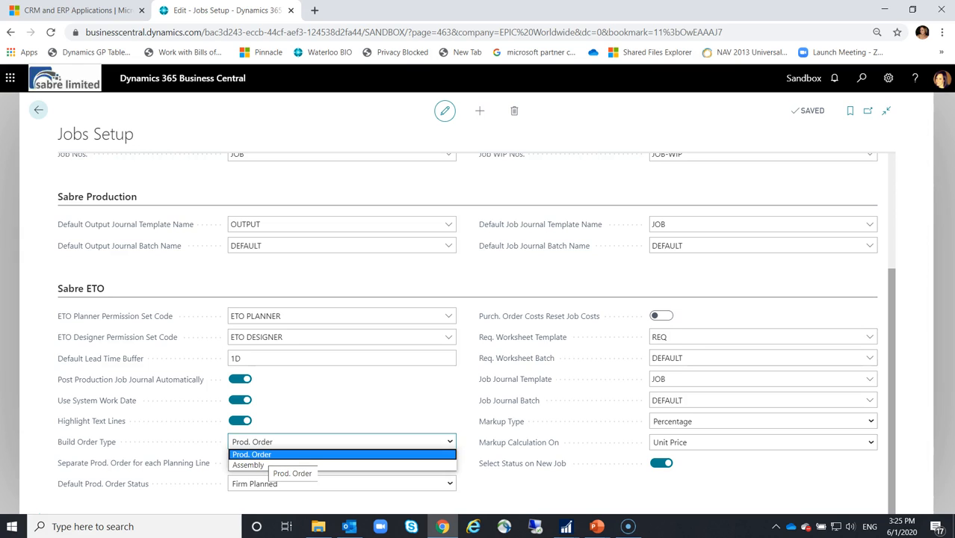
click(267, 455)
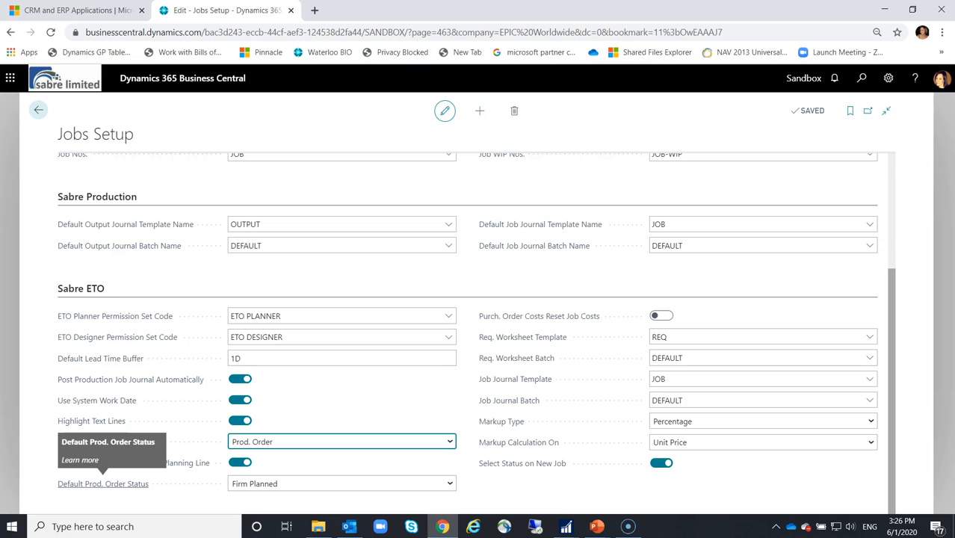
click(341, 484)
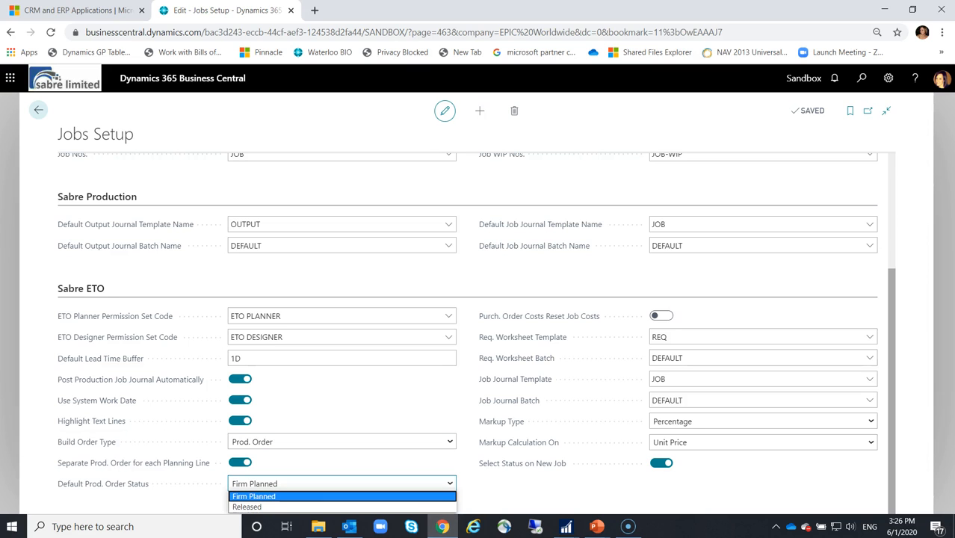
click(292, 498)
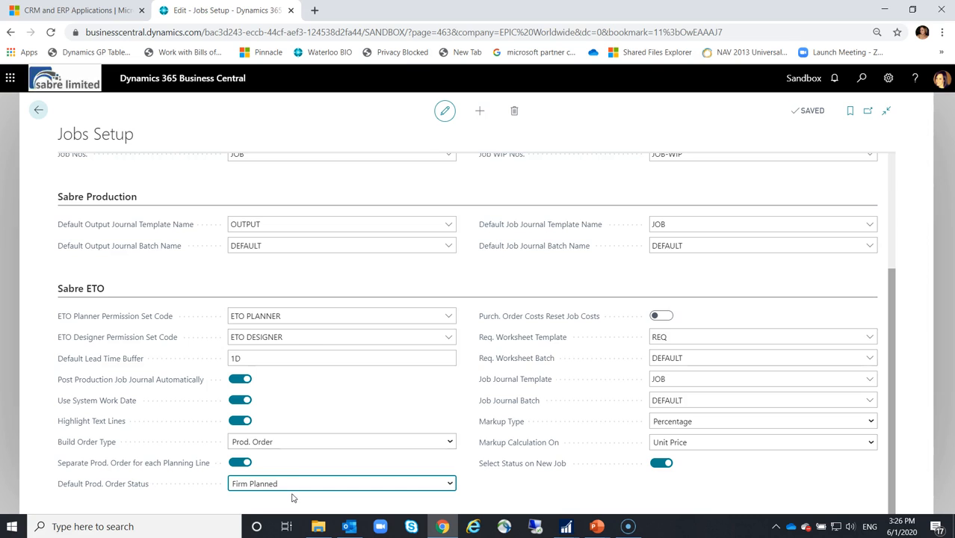
Step: Switch the Default Prod. Order Status to Released and return it to Firm Planned
click(450, 484)
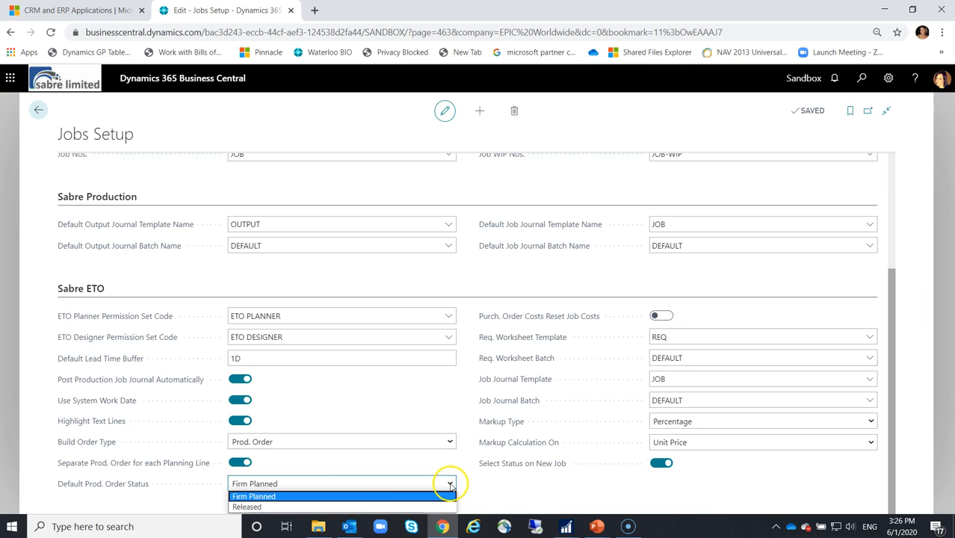
click(371, 508)
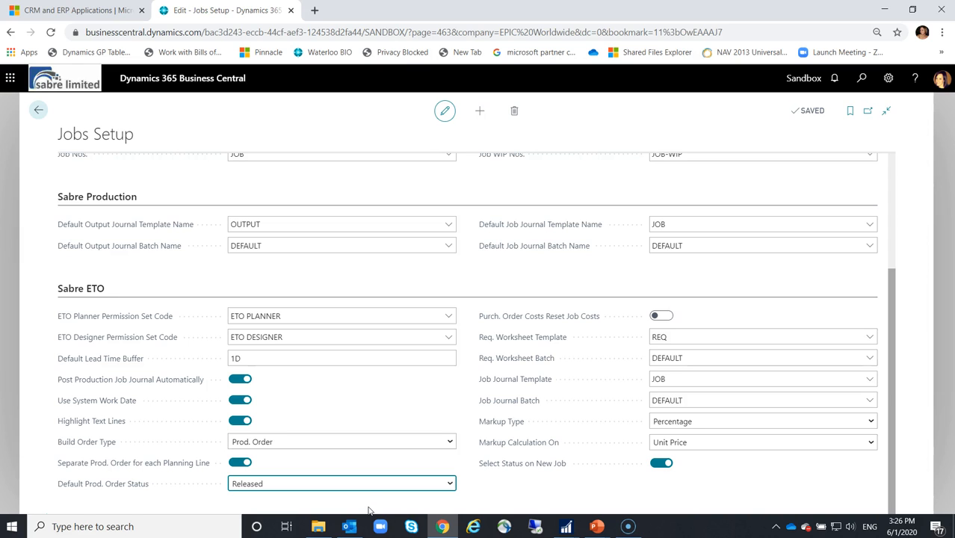
click(449, 483)
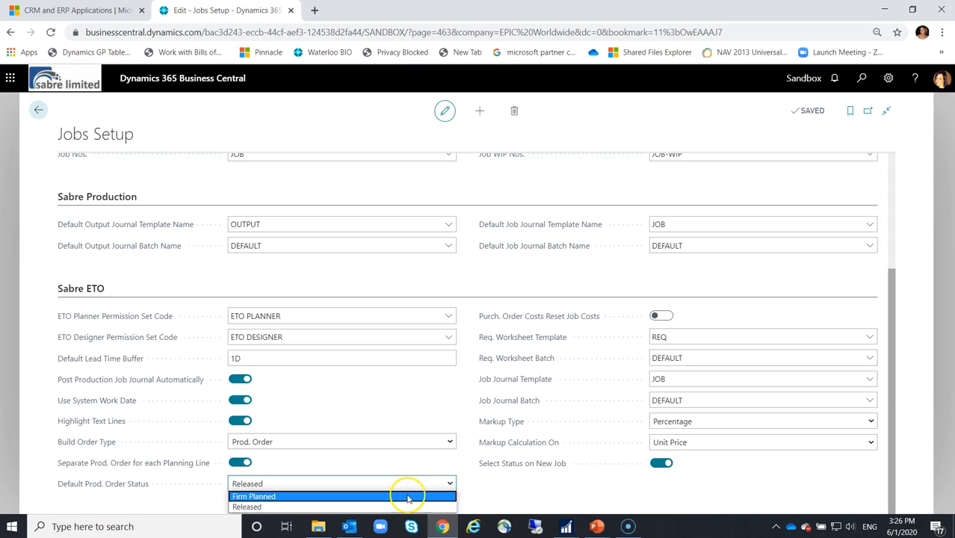
click(408, 497)
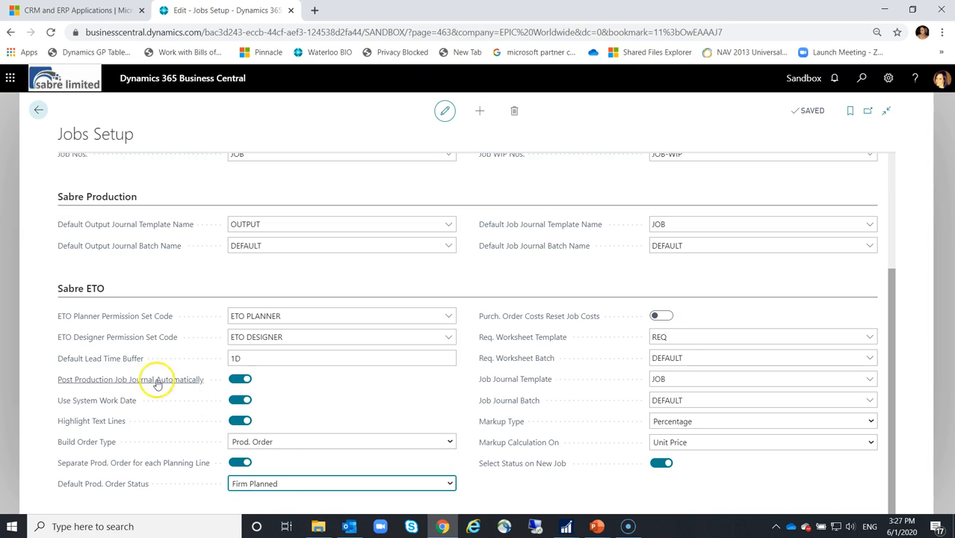
mouse_move(121, 385)
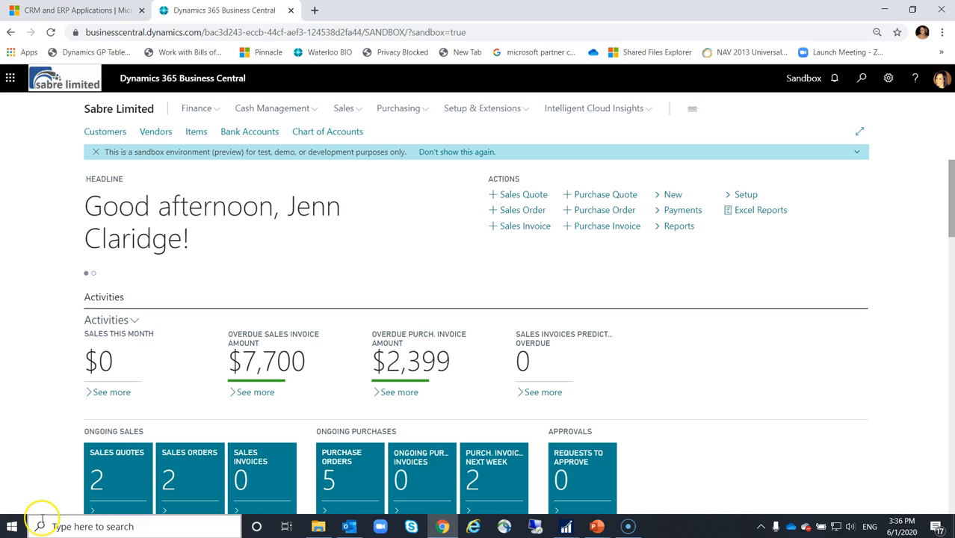
Step: Find the Jobs list and open the job card of the Conference Centre job
click(863, 78)
text(jobs)
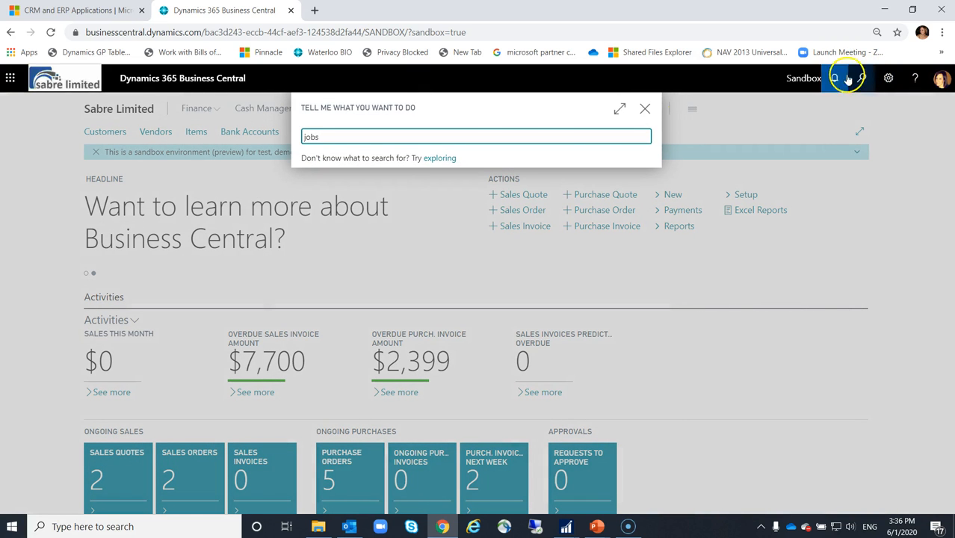
click(324, 188)
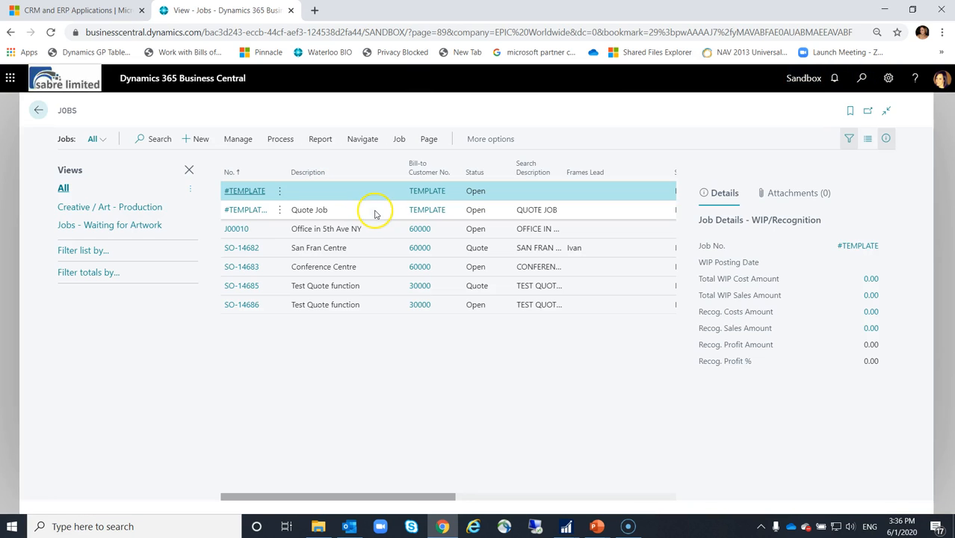
click(263, 270)
click(265, 270)
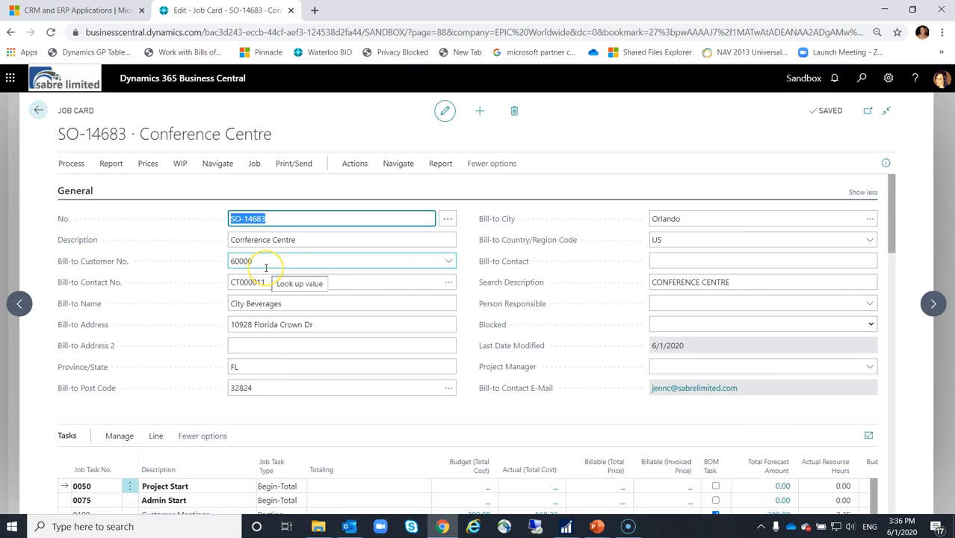
Step: Open the BOM planning lines of the Furniture task 0260 in the Conference Centre job
scroll(265, 267, down, 3)
scroll(265, 267, down, 1)
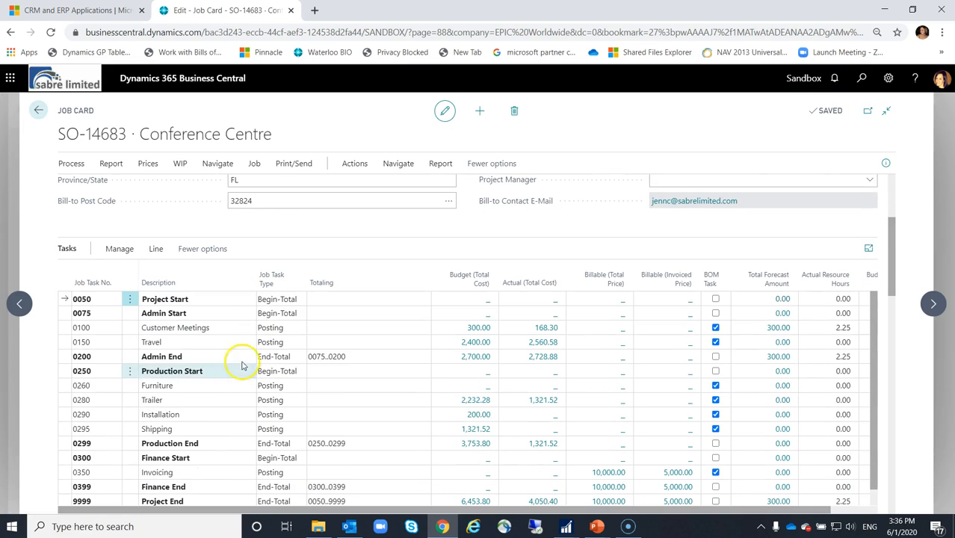
click(201, 383)
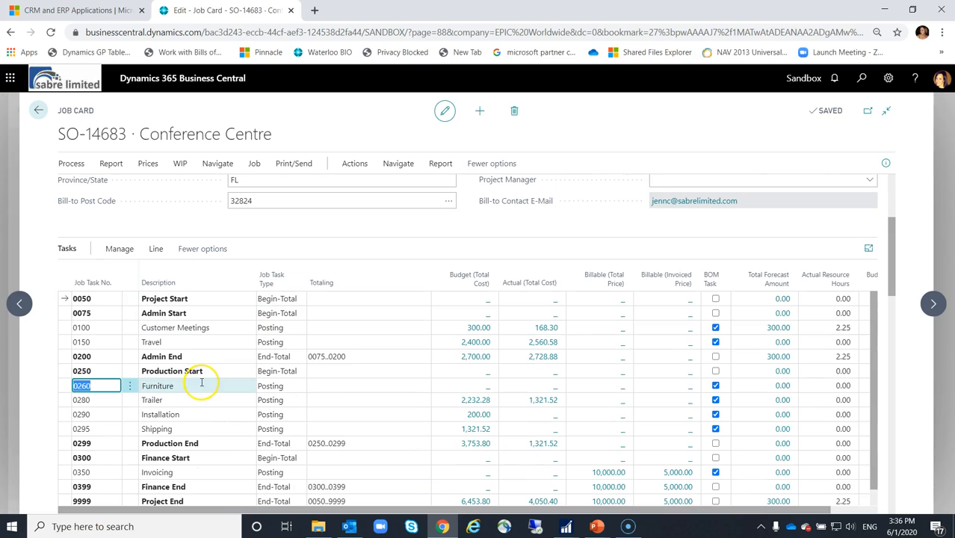
click(120, 249)
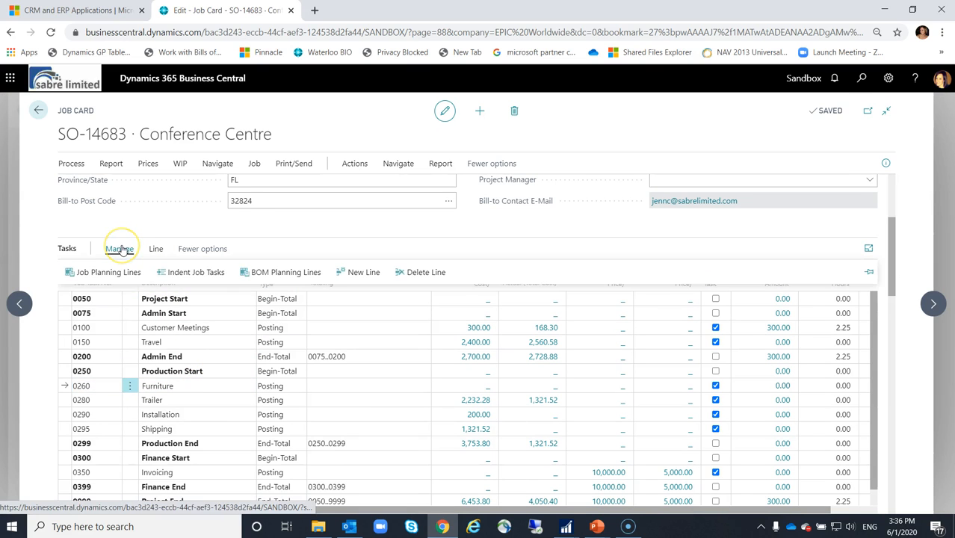
click(293, 278)
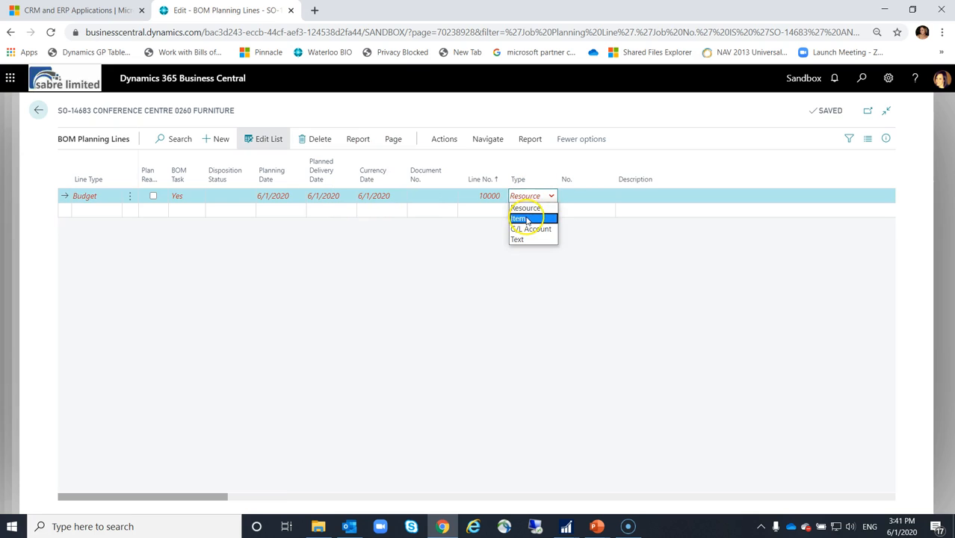
Step: Set the new budget planning line's type to Item and choose item 1925-W, Conference Bundle 1-6
click(526, 219)
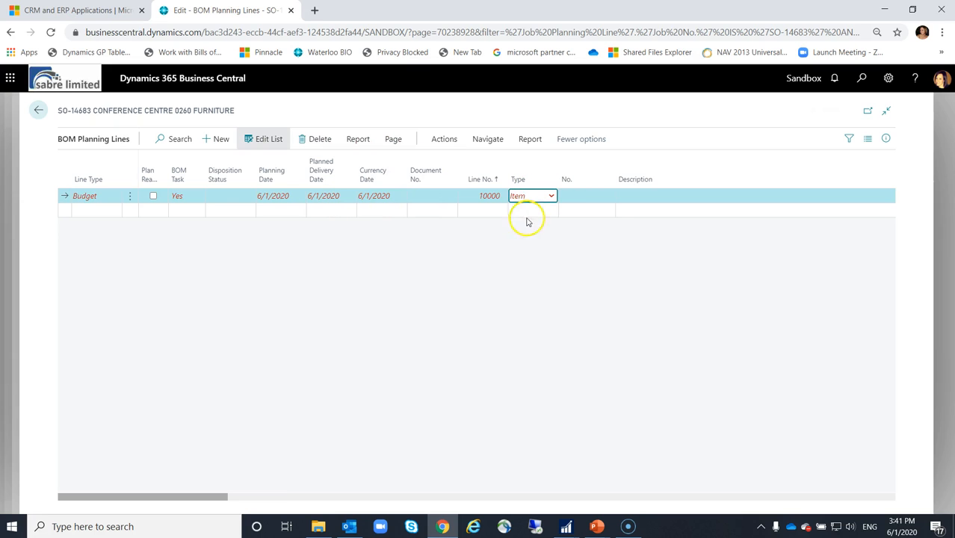
click(593, 195)
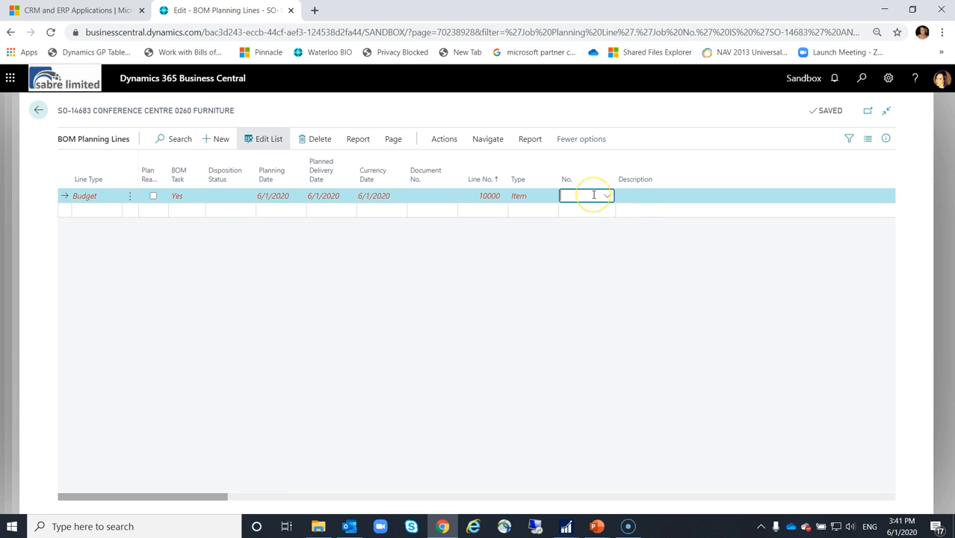
text(1925)
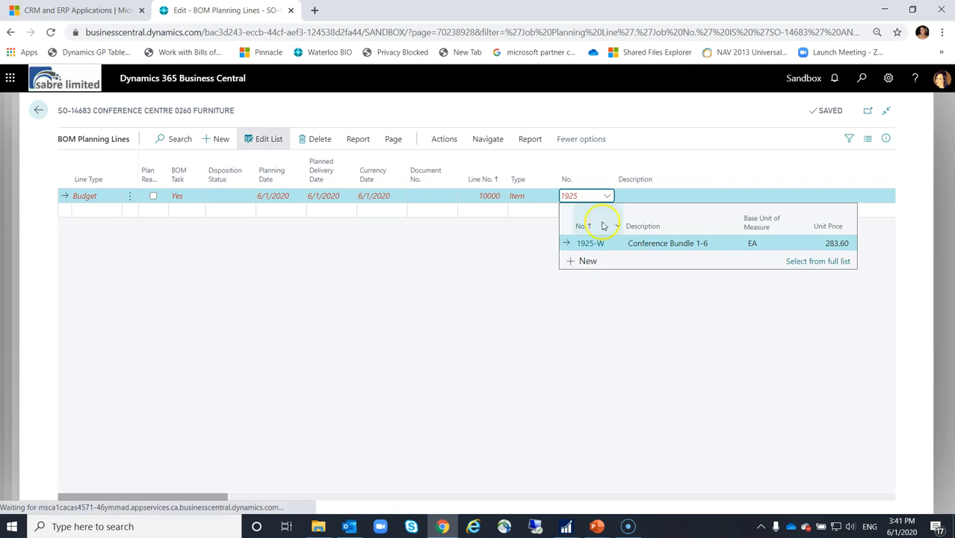
click(637, 244)
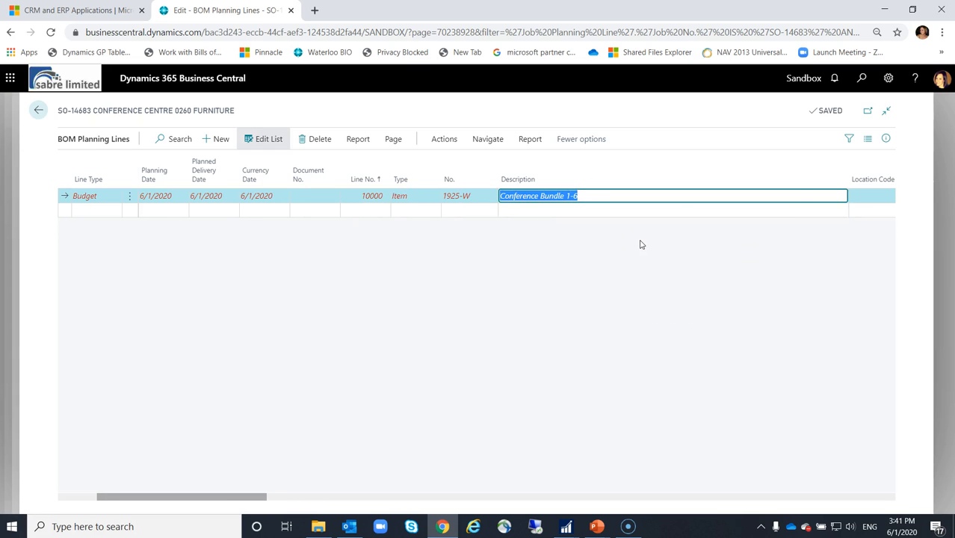
key(Tab)
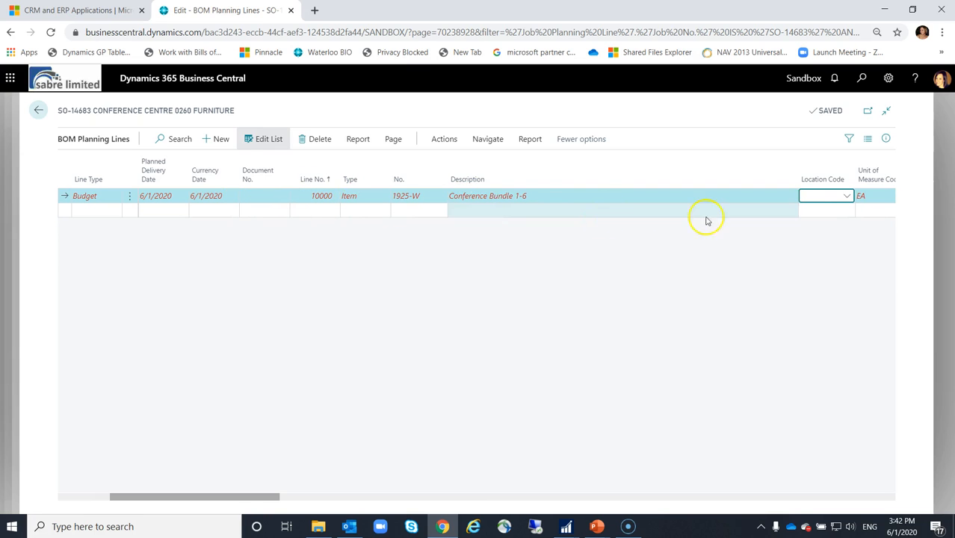
Step: Complete the Conference Bundle 1-6 planning line with location MAIN and a quantity of 1
click(847, 197)
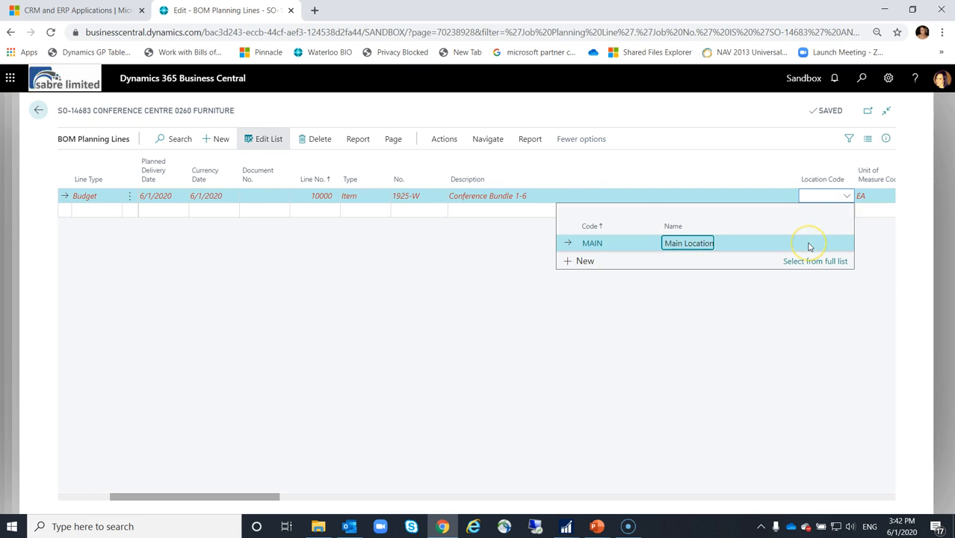
click(678, 244)
key(Tab)
key(Tab)
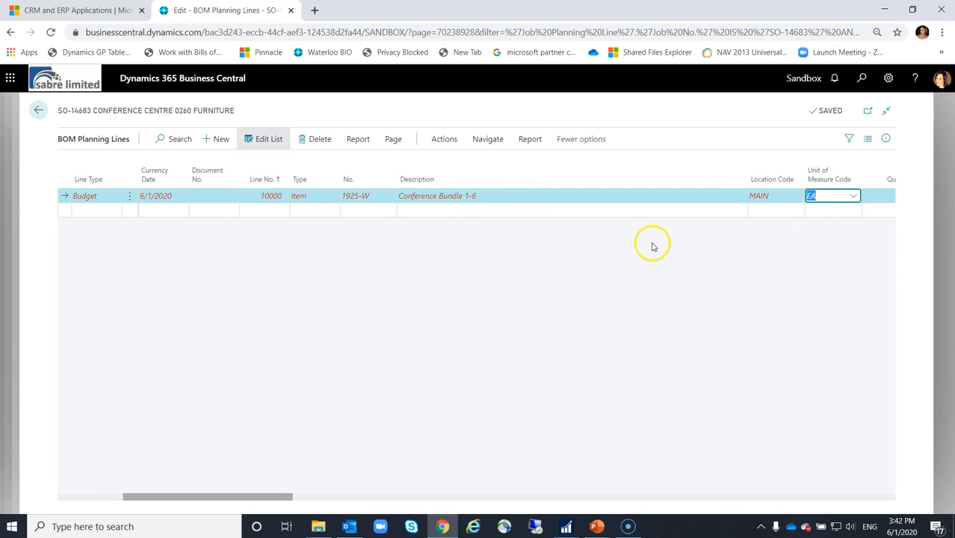
key(Tab)
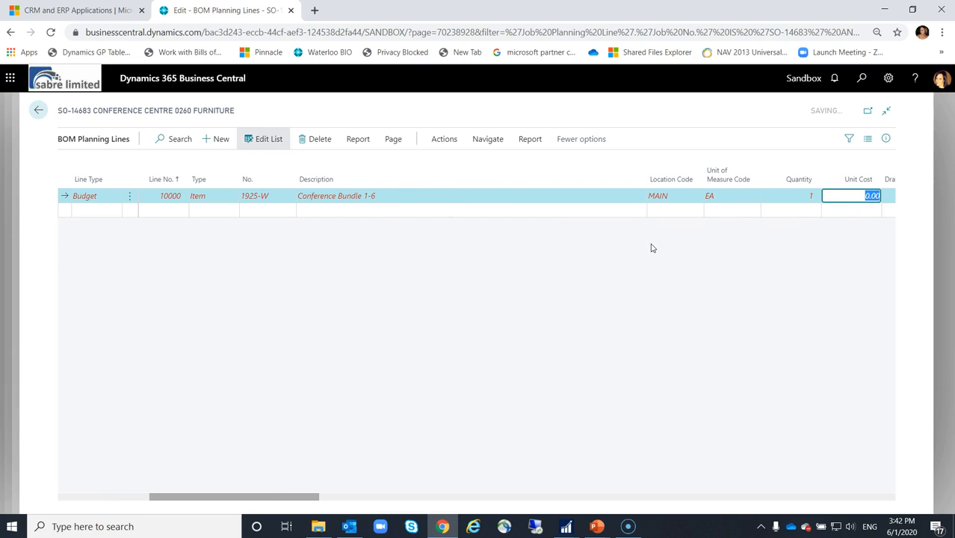
key(Tab)
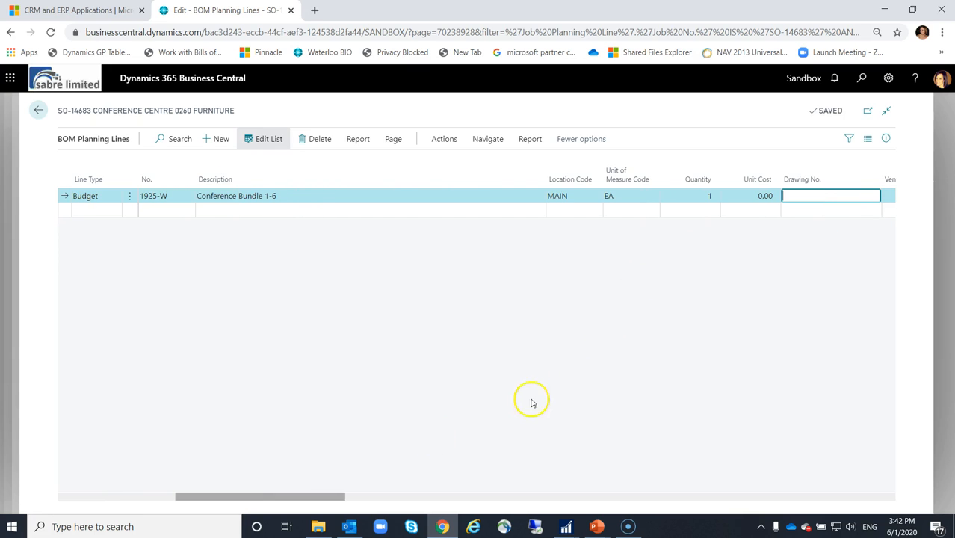
Step: Review the remaining columns of the Conference Bundle 1-6 planning line and mark the line as plan ready
drag(324, 495, 559, 508)
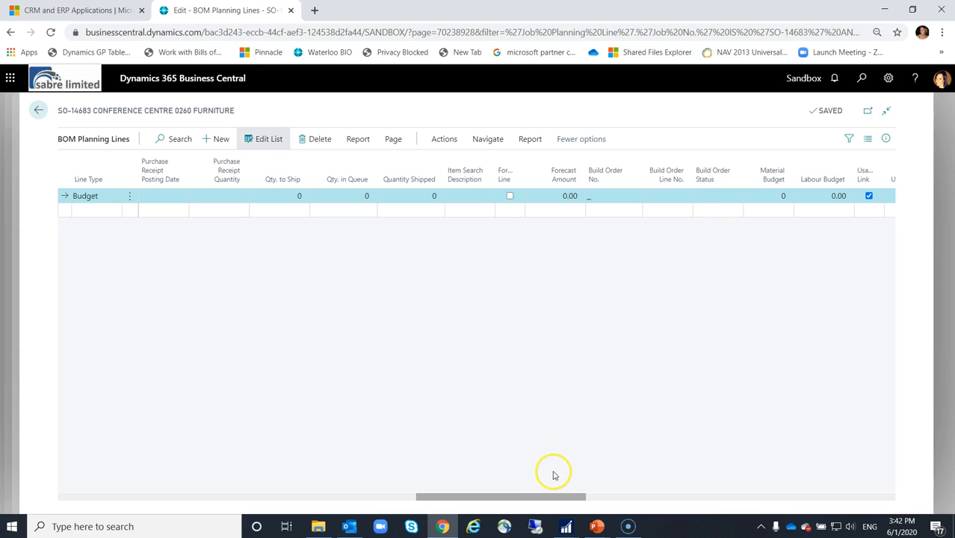
drag(544, 492, 183, 499)
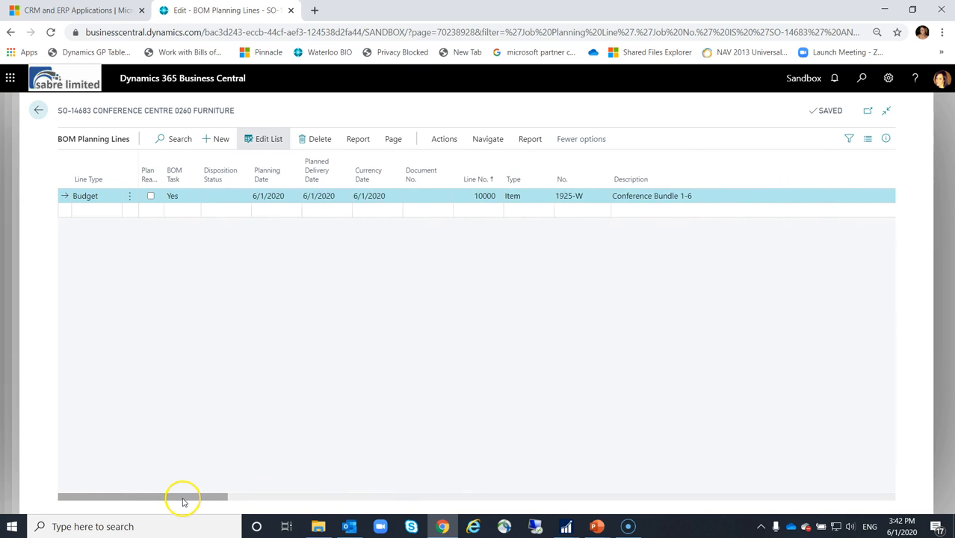
click(153, 196)
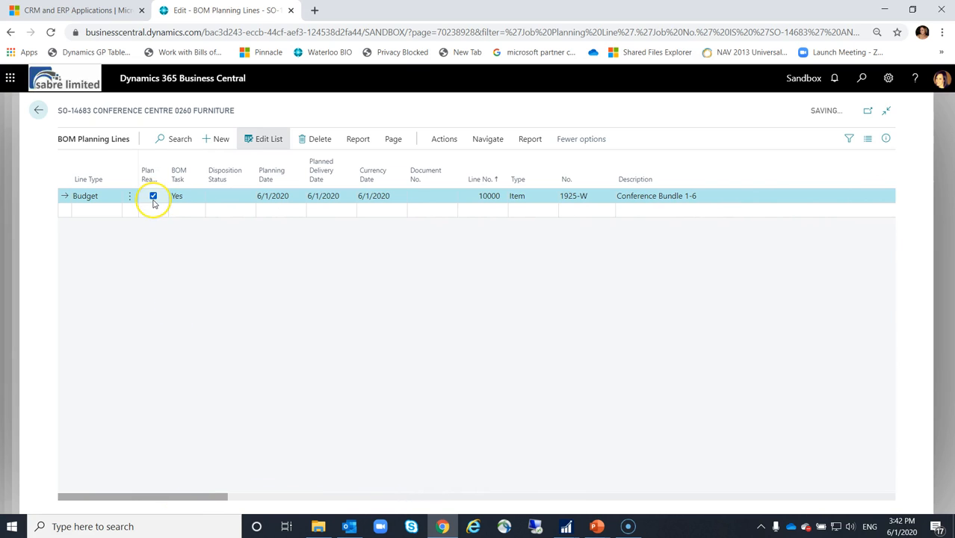
Step: Build the Conference Bundle 1-6 planning line to the job with a new production order
click(443, 140)
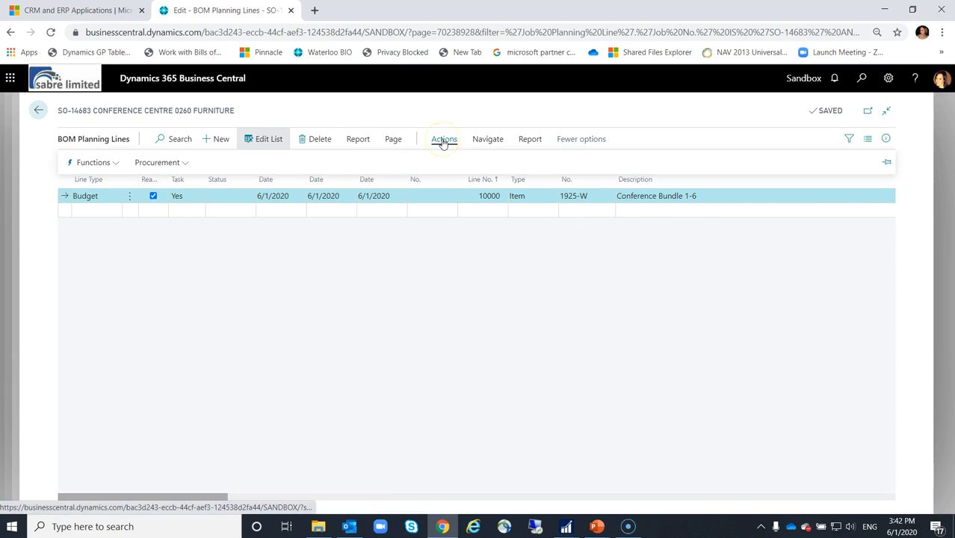
click(153, 163)
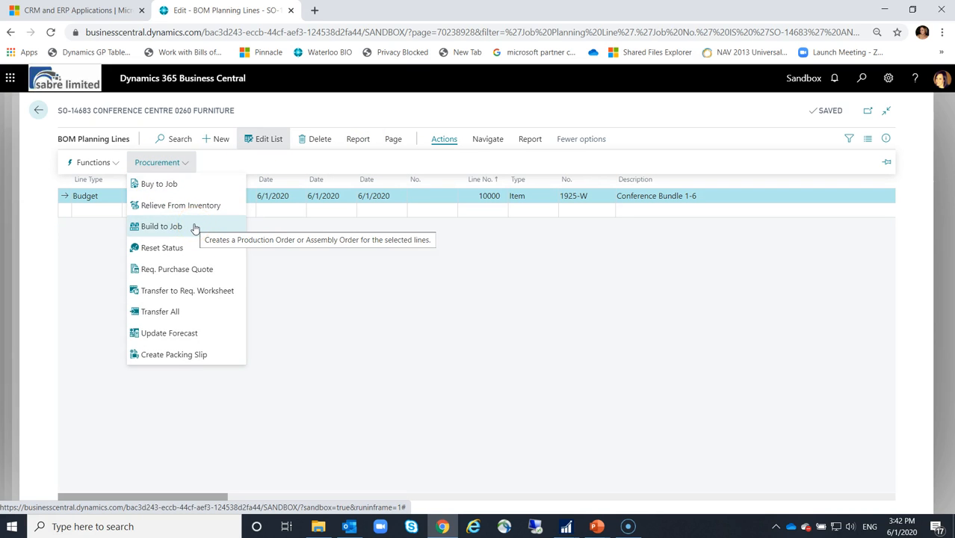
click(160, 227)
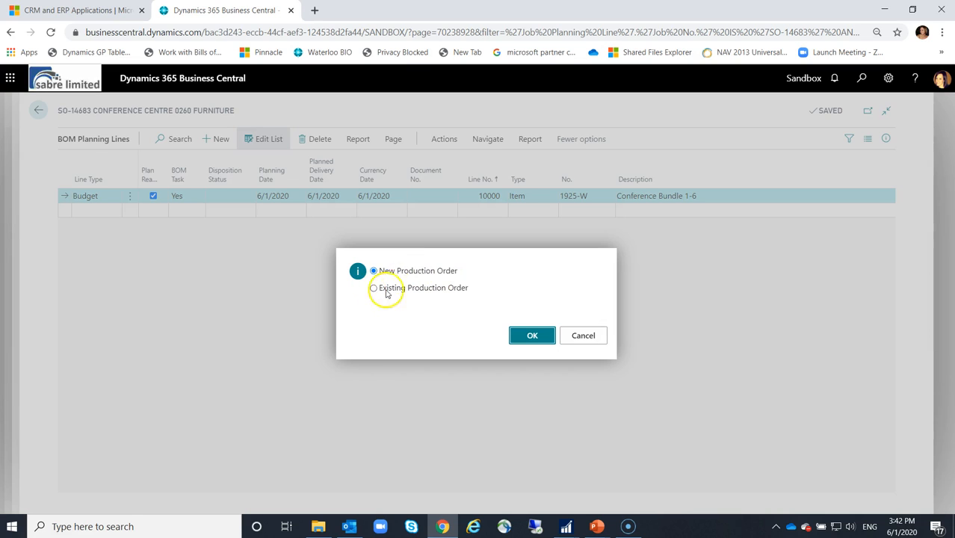
click(529, 336)
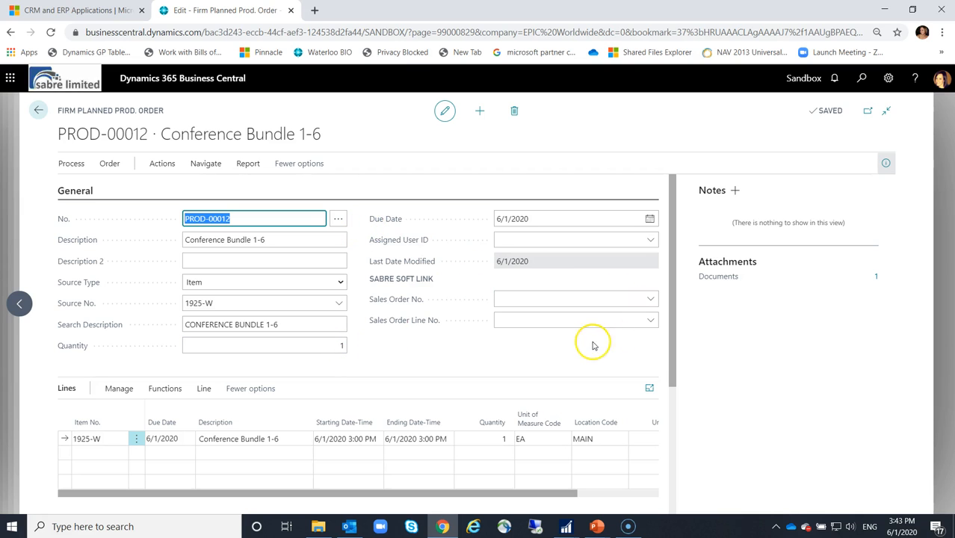
Step: Open the components of the 1925-W line in the firm planned production order
drag(674, 325, 688, 348)
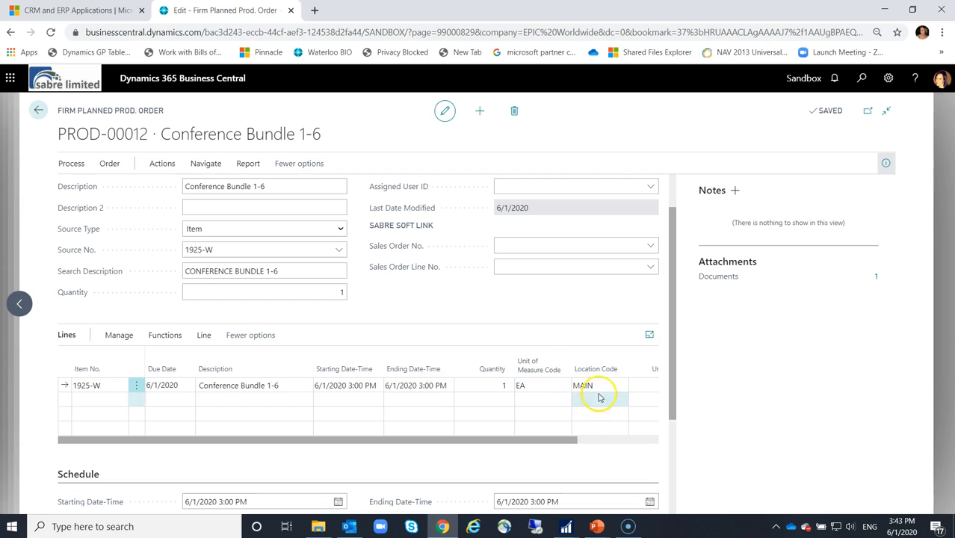
click(203, 336)
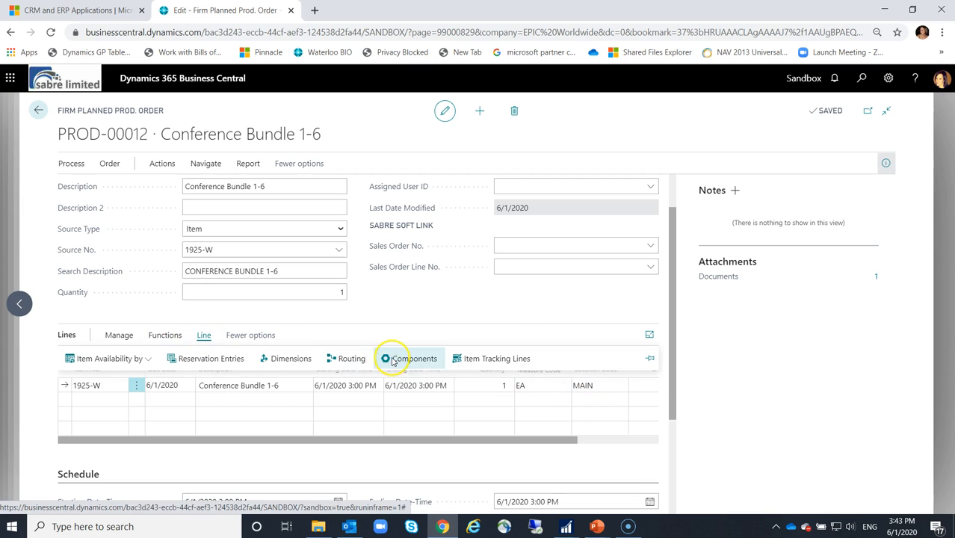
click(410, 359)
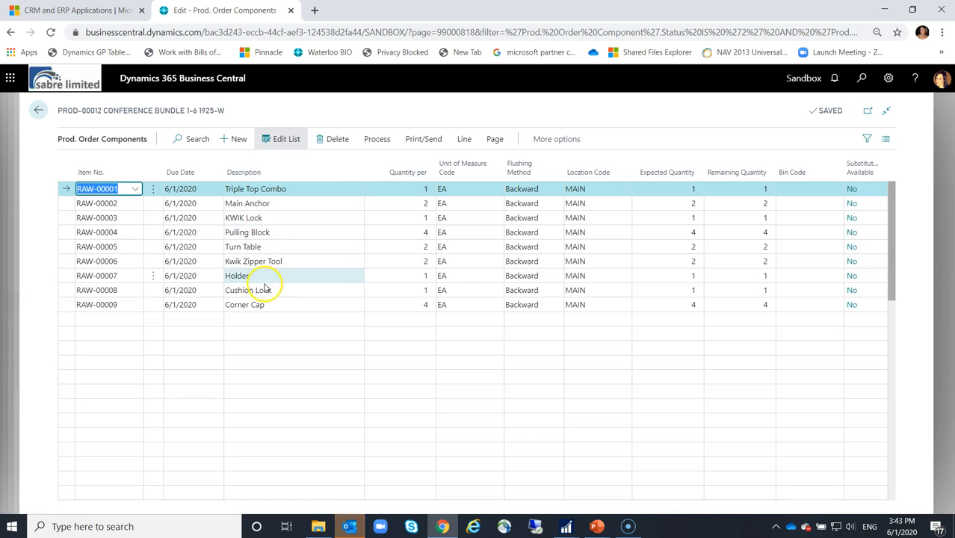
Step: Review the component list of Conference Bundle 1-6 and return to the firm planned production order
key(Escape)
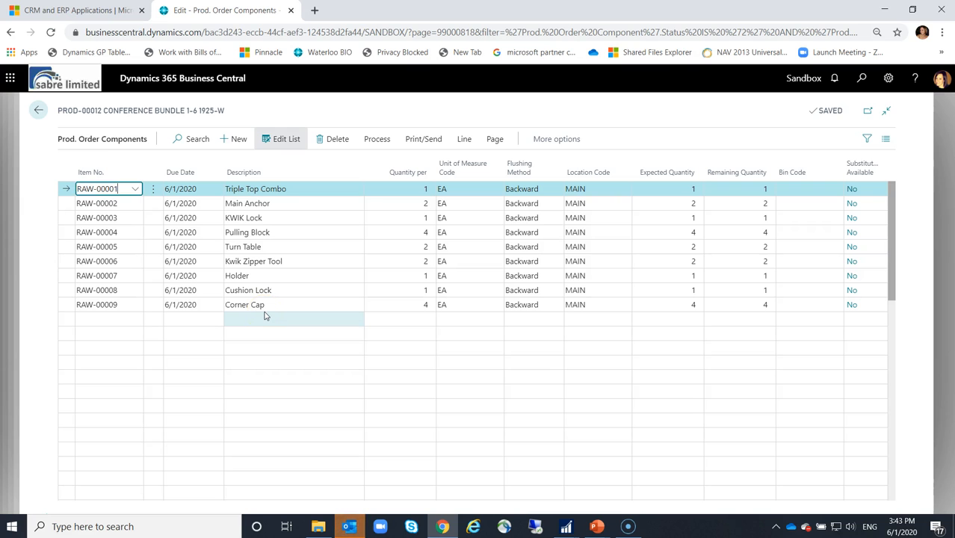
key(Escape)
click(194, 374)
key(Escape)
click(38, 110)
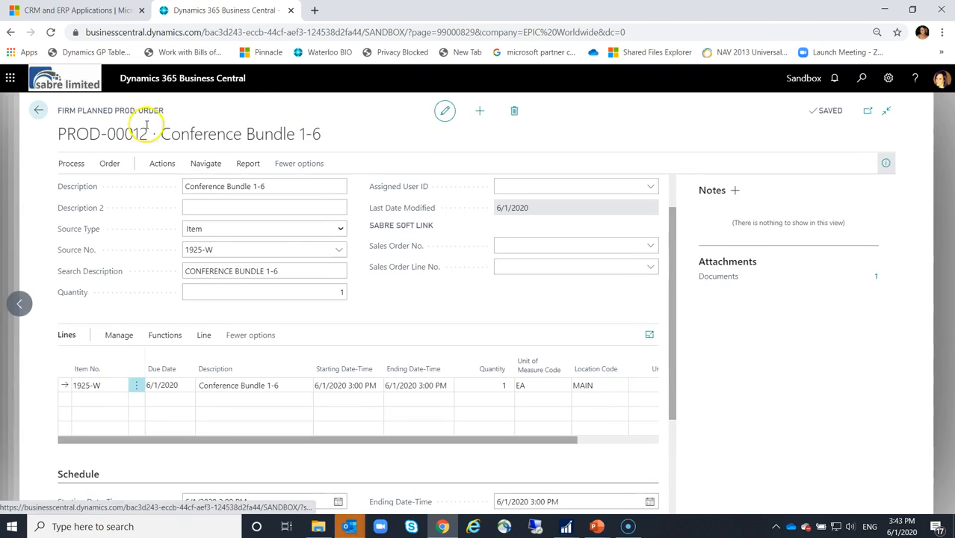
Step: Examine the routing of the 1925-W production order line and go back to the job's BOM planning lines
click(204, 336)
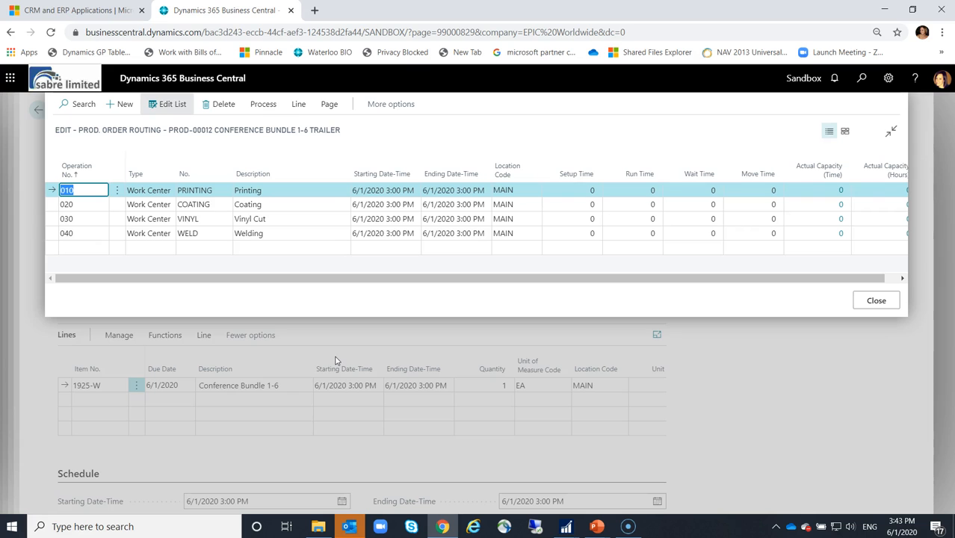
click(383, 359)
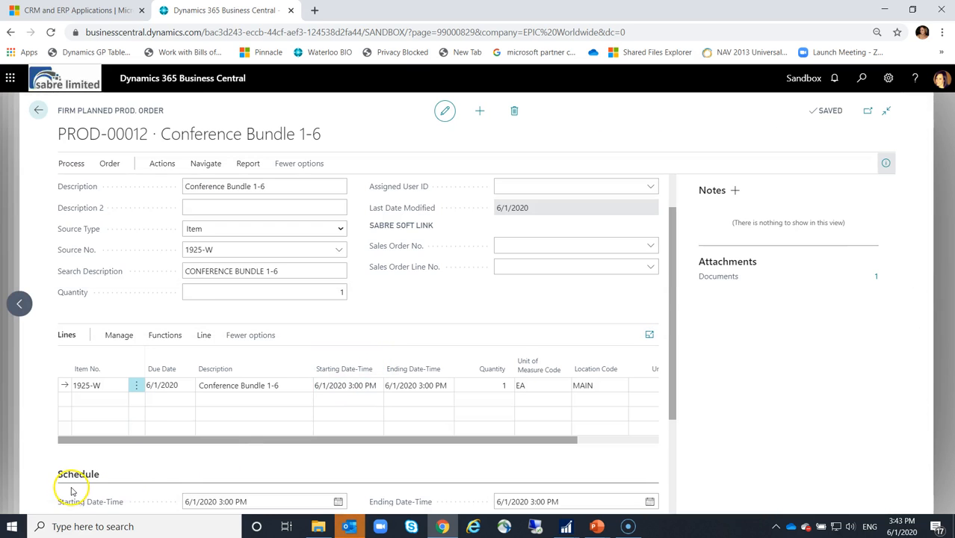
key(Escape)
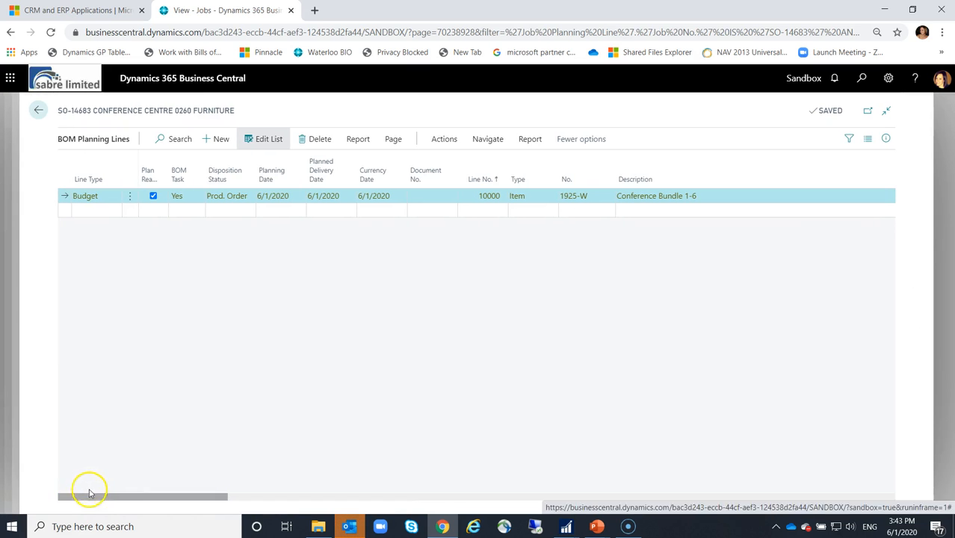
Step: Check the planning line's build order columns and open its linked production order for editing
drag(150, 500, 535, 486)
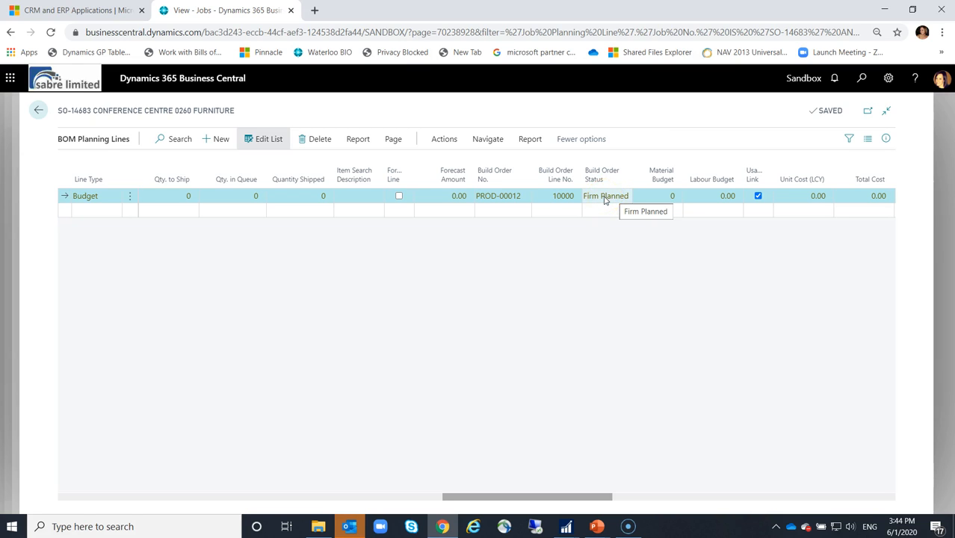
click(509, 197)
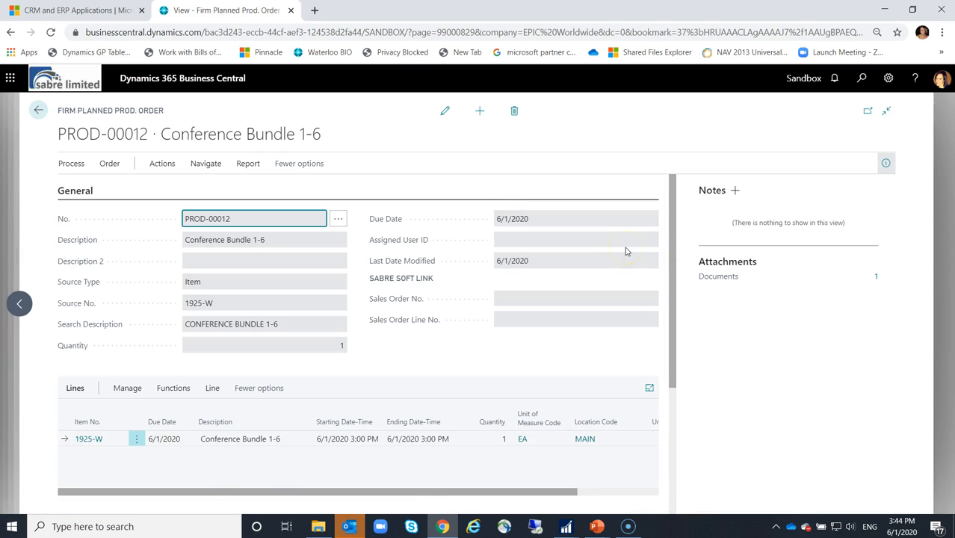
click(443, 114)
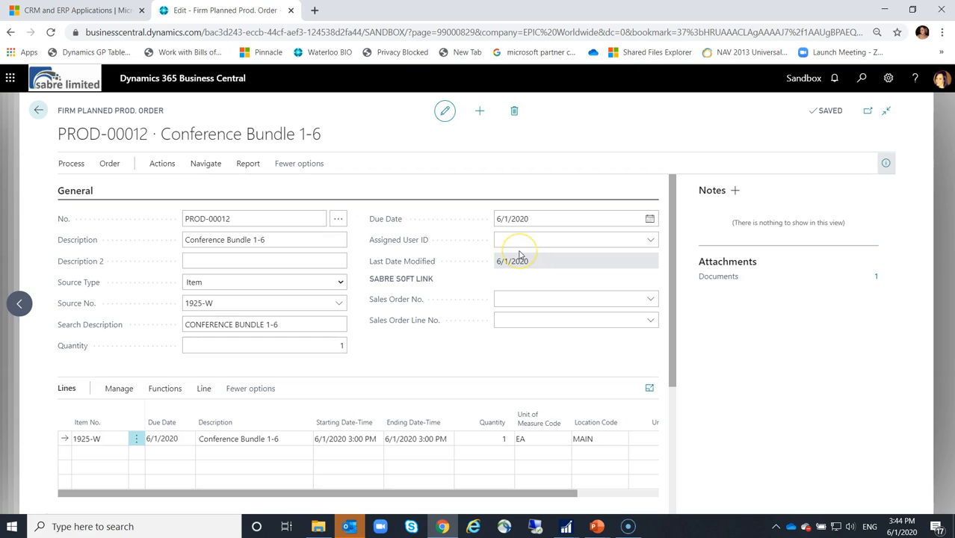
Step: Change the status of the Conference Bundle 1-6 production order to Released with posting date 6/1/2020
click(162, 163)
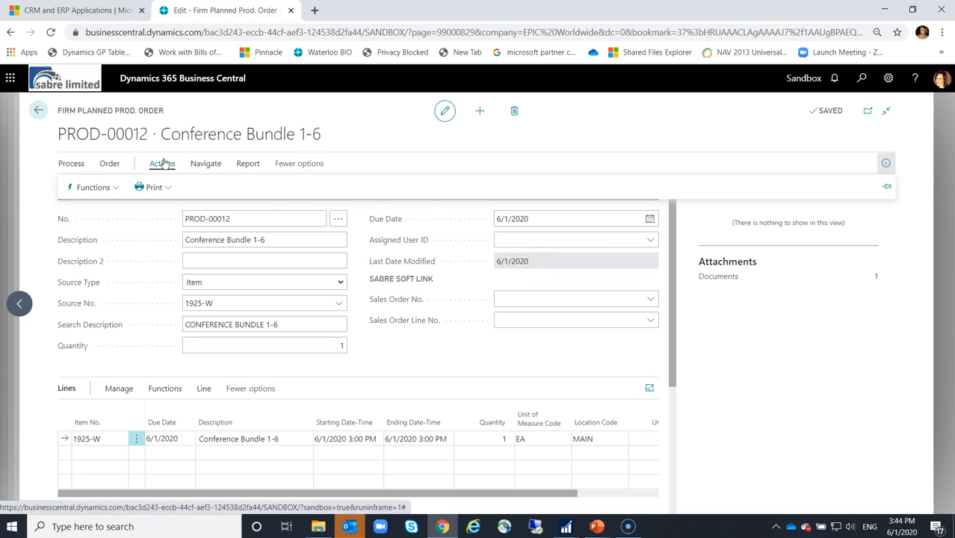
click(110, 188)
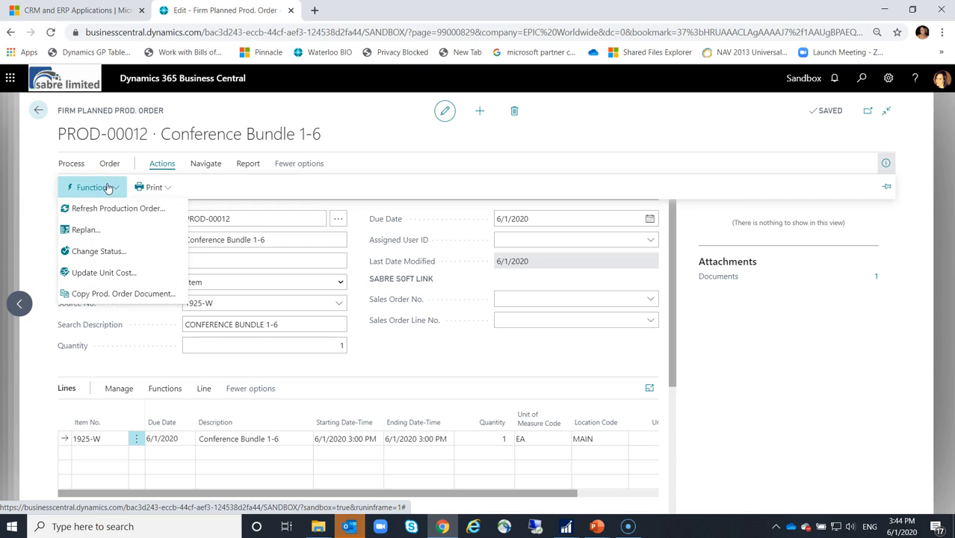
click(108, 251)
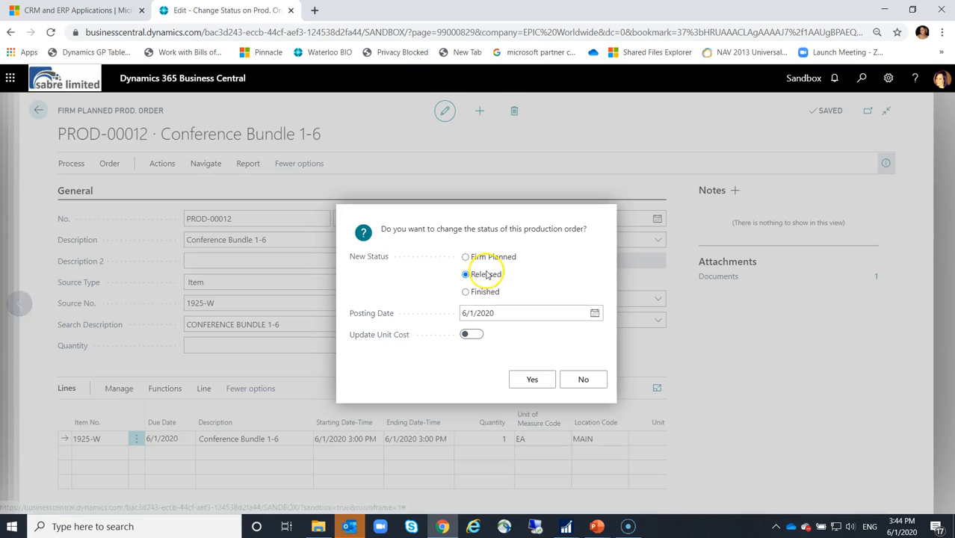
click(542, 382)
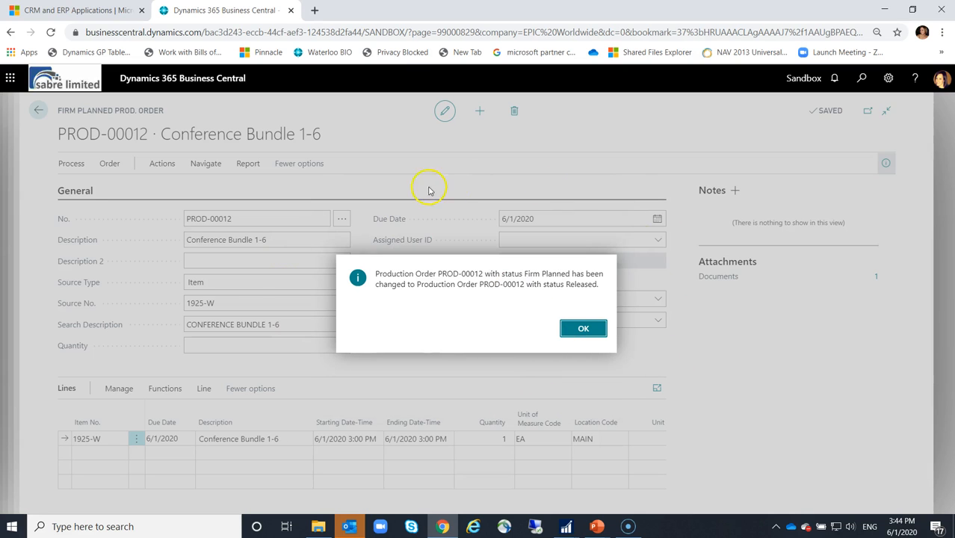
click(583, 330)
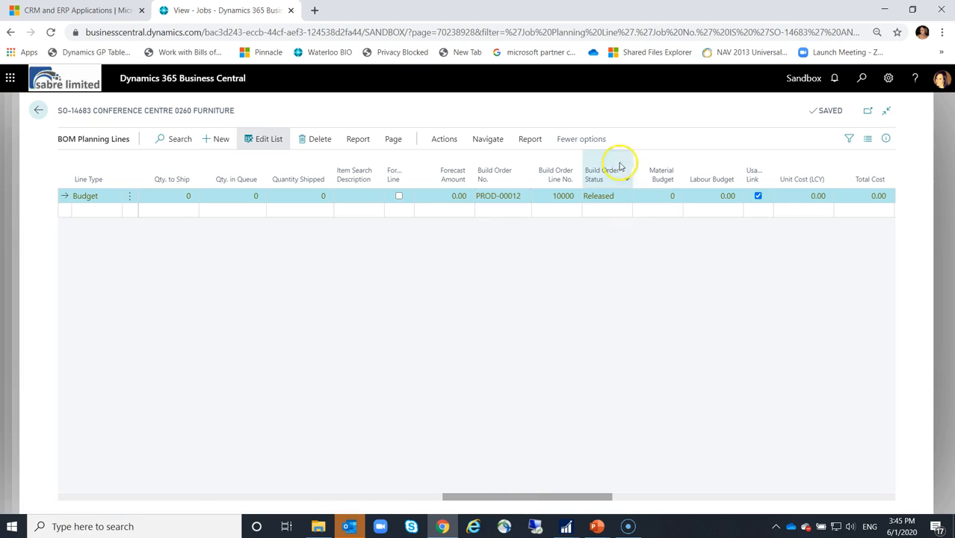
click(554, 300)
drag(530, 497, 113, 486)
click(432, 527)
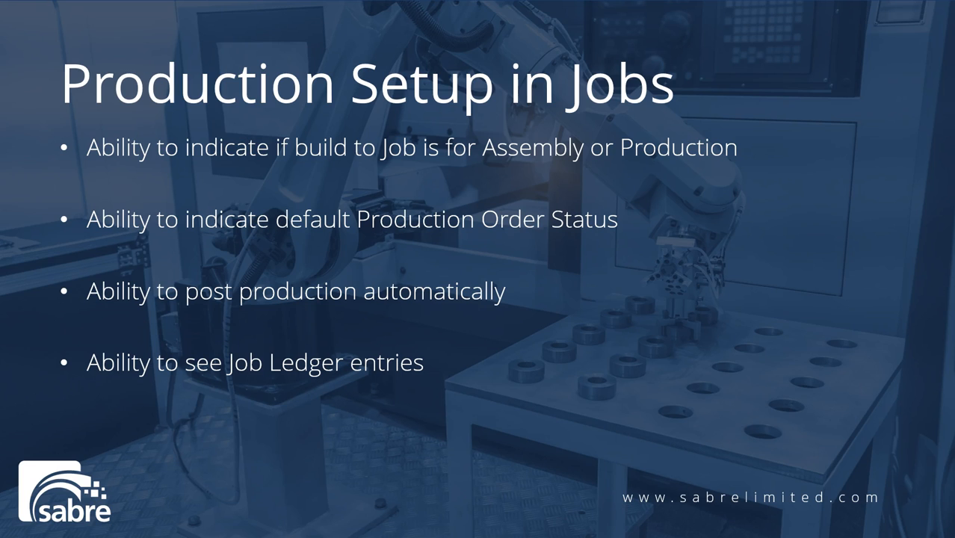
key(alt+Tab)
Step: Inspect the item card of source item 1925-W from the full item list and return to the released production order
click(297, 242)
click(450, 284)
click(448, 295)
click(449, 304)
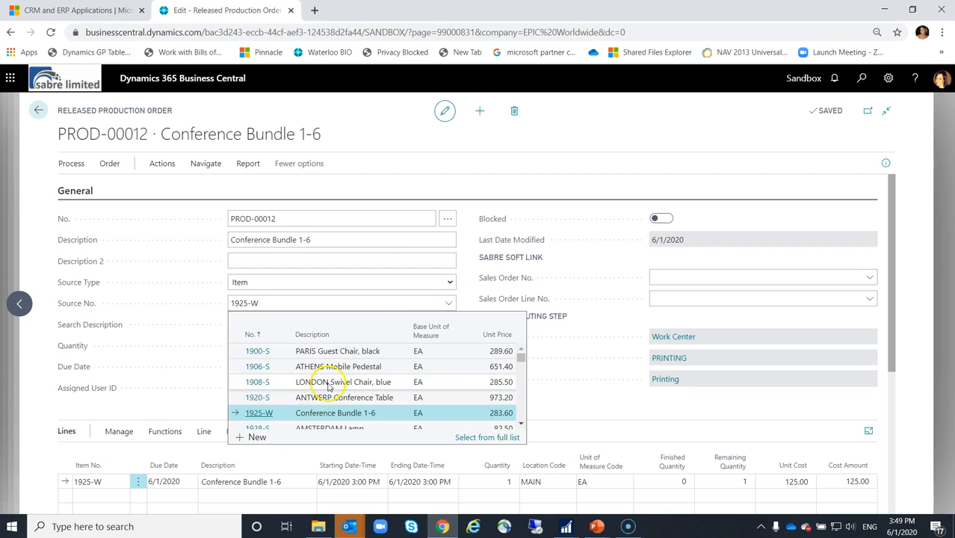
click(477, 438)
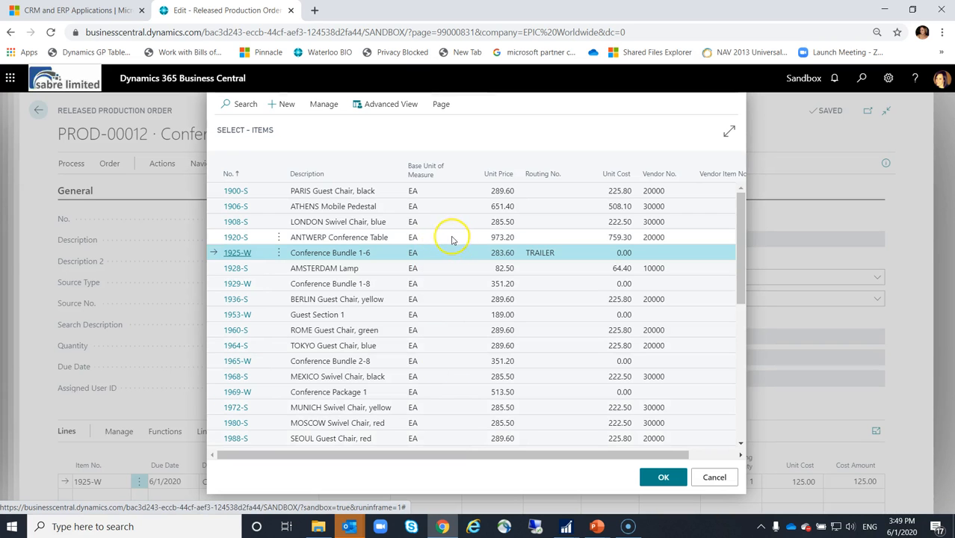
click(323, 104)
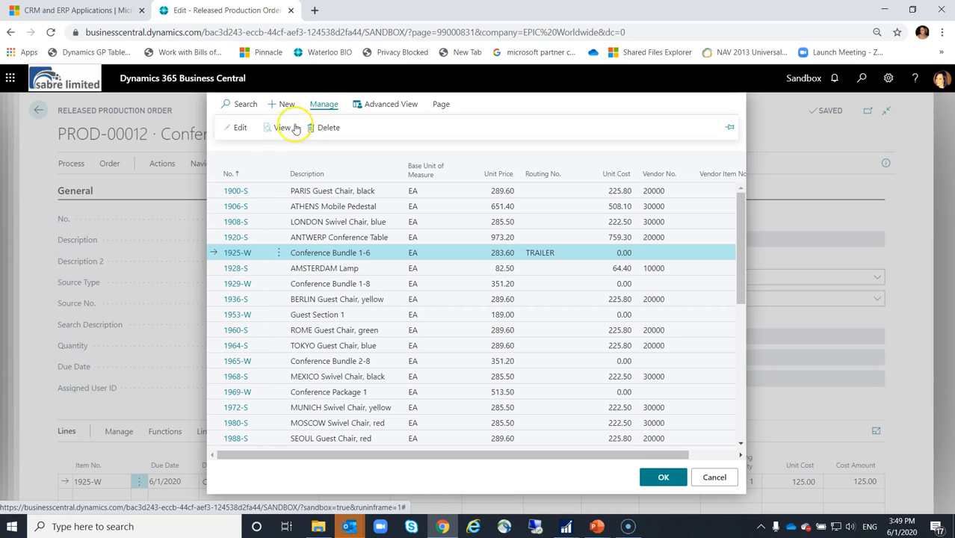
click(245, 129)
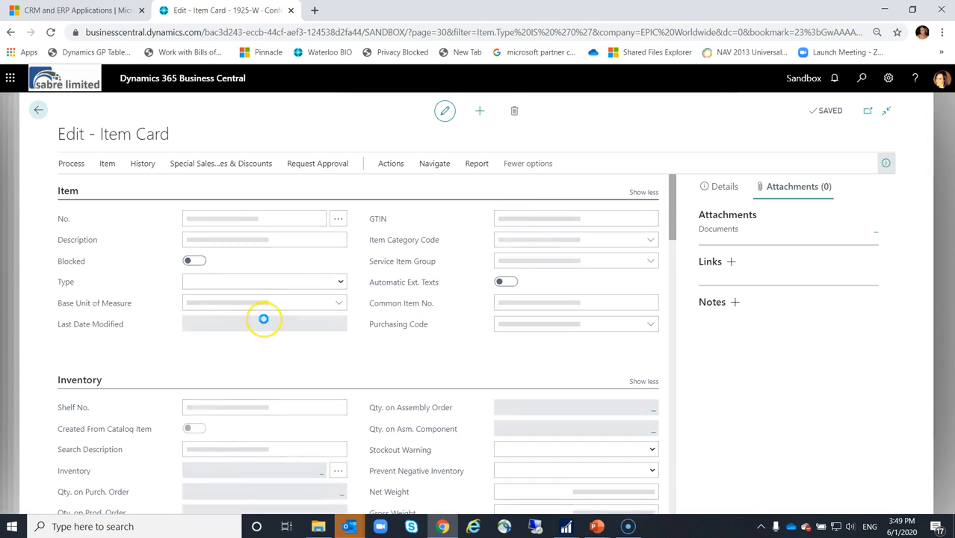
scroll(298, 342, down, 2)
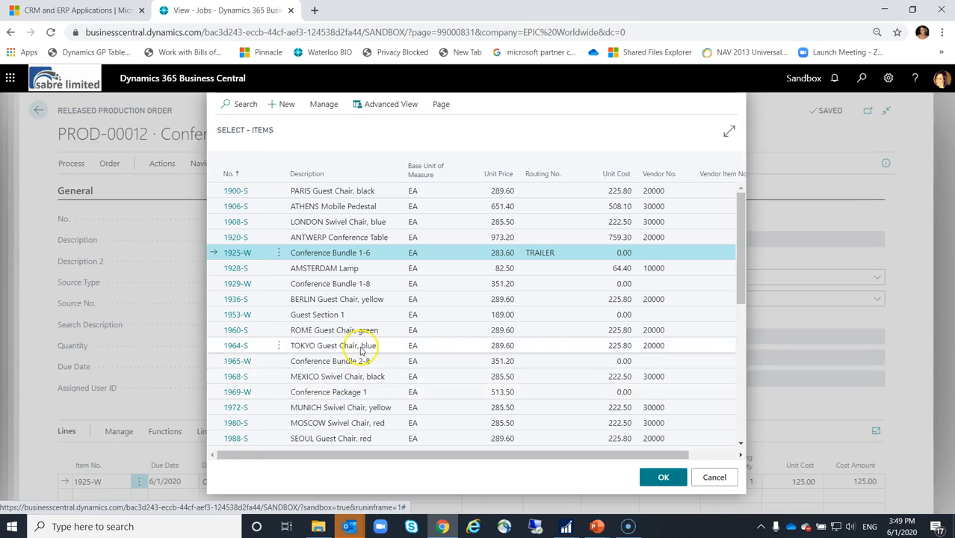
key(Return)
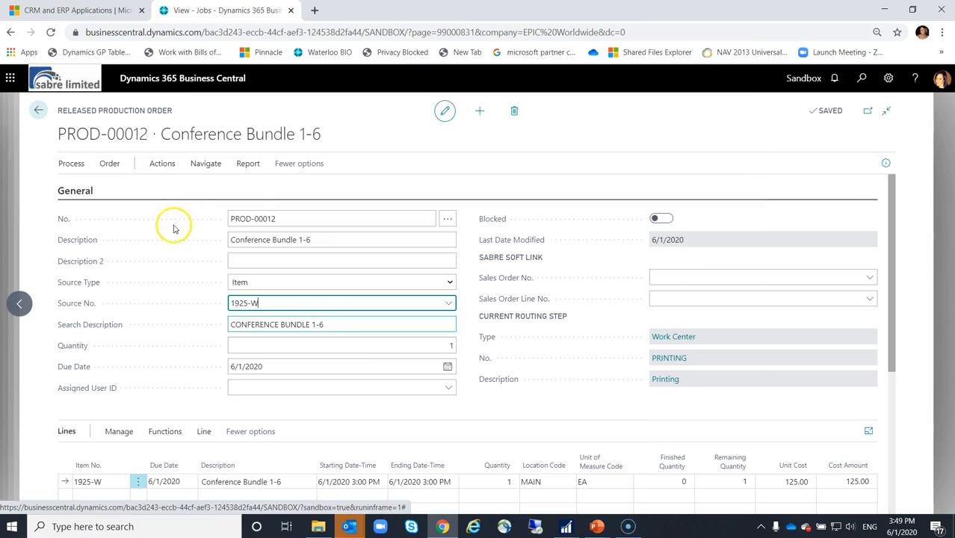
Step: Post the production journal lines for the 1925-W line of the released production order
click(203, 433)
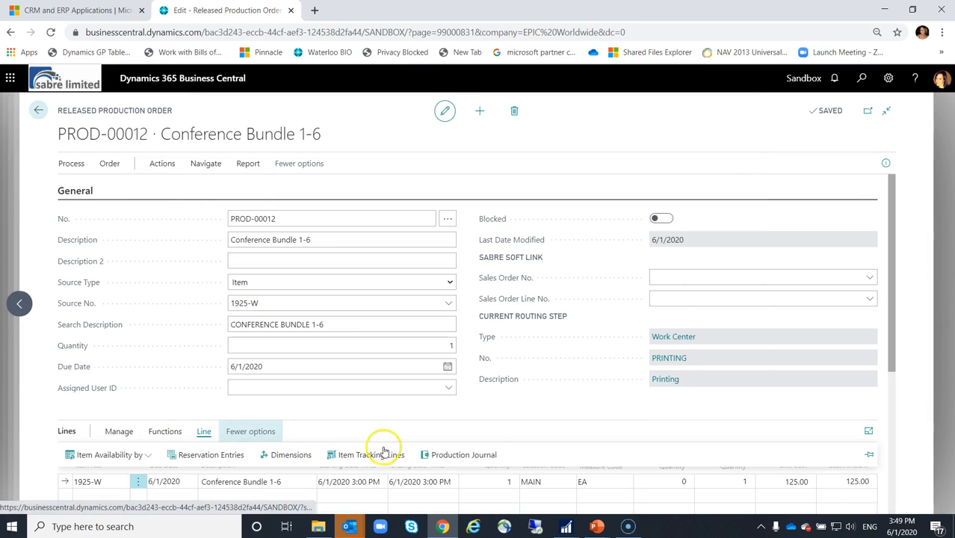
click(436, 456)
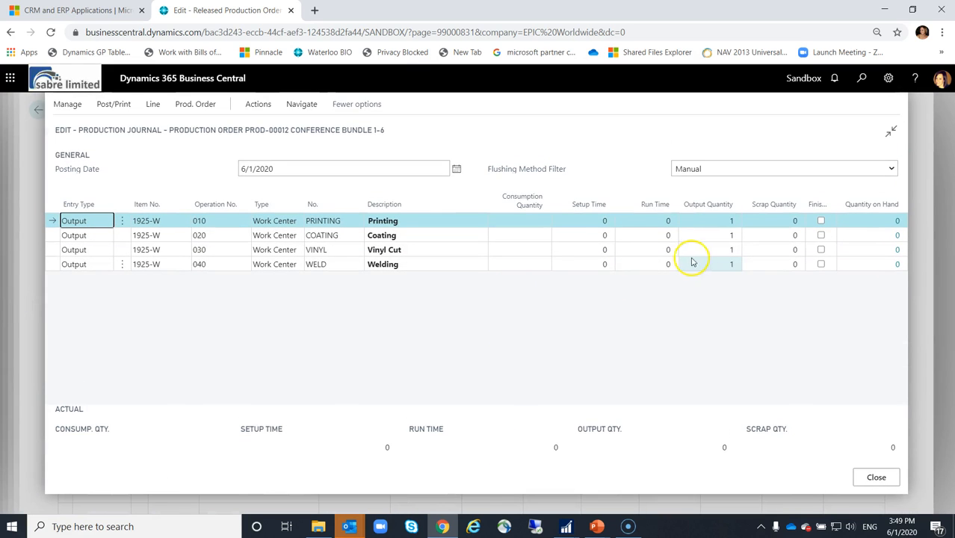
click(111, 104)
click(83, 128)
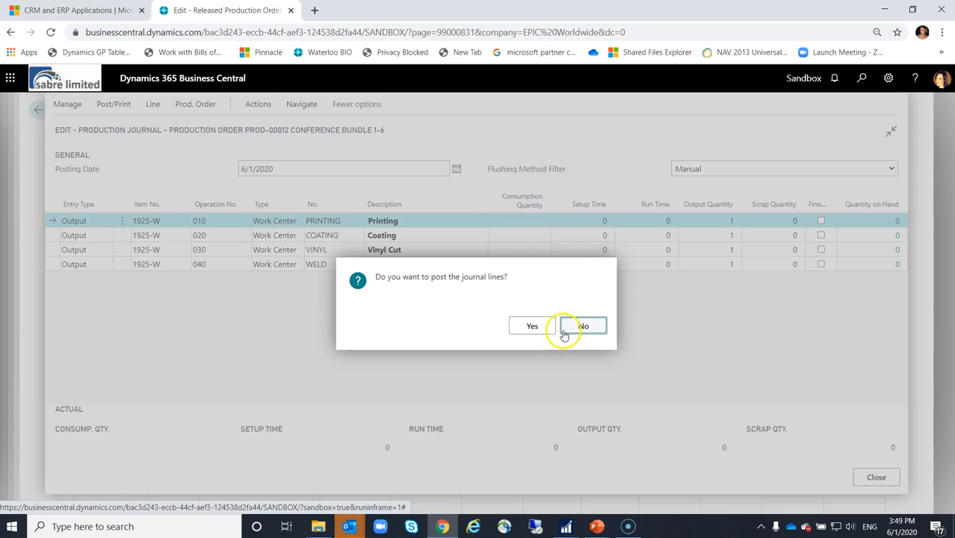
click(535, 329)
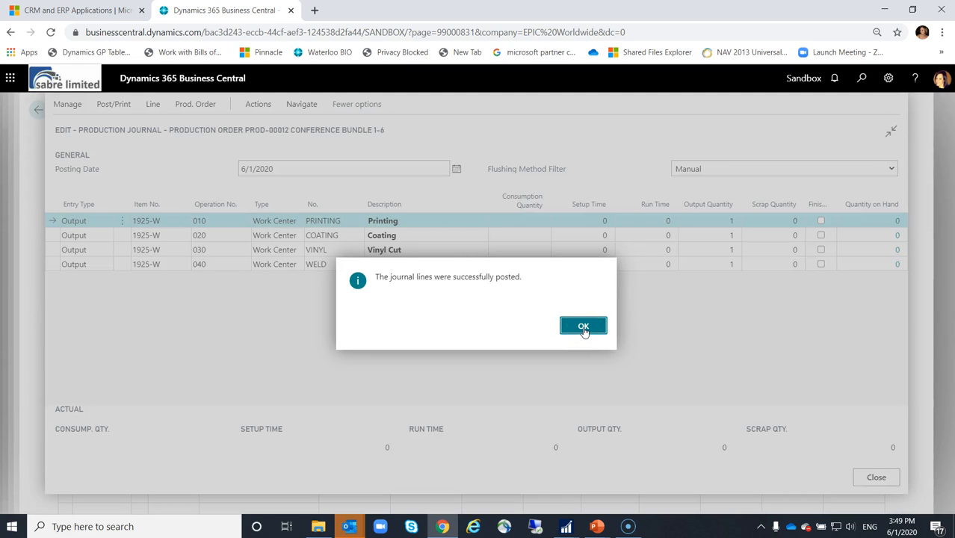
click(583, 327)
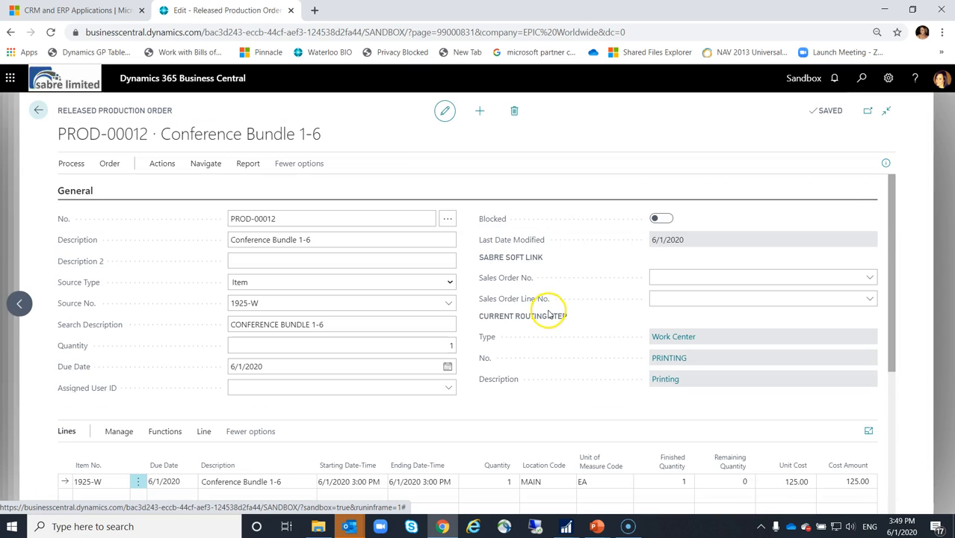
Step: Open the item card of source item 1925-W again and view the ledger entries behind its inventory quantity
click(447, 305)
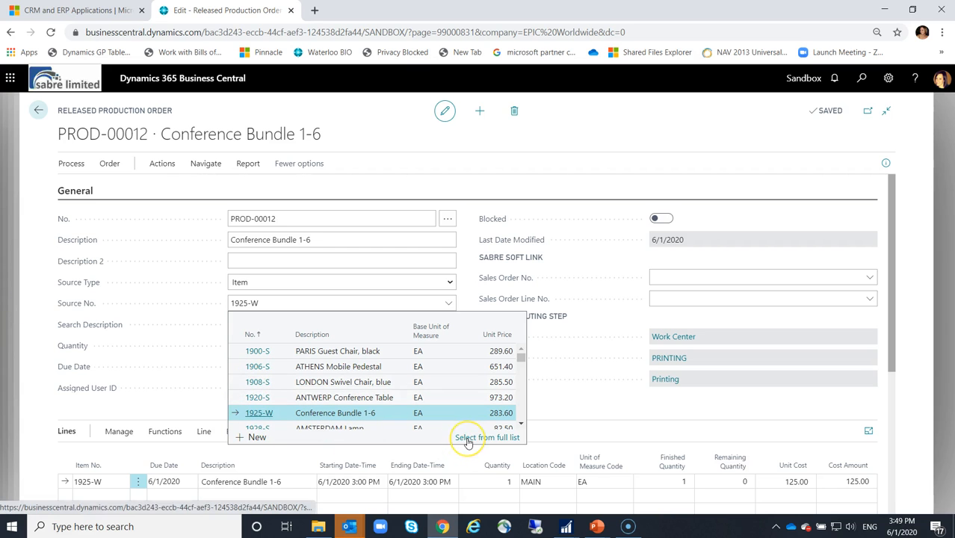
click(468, 442)
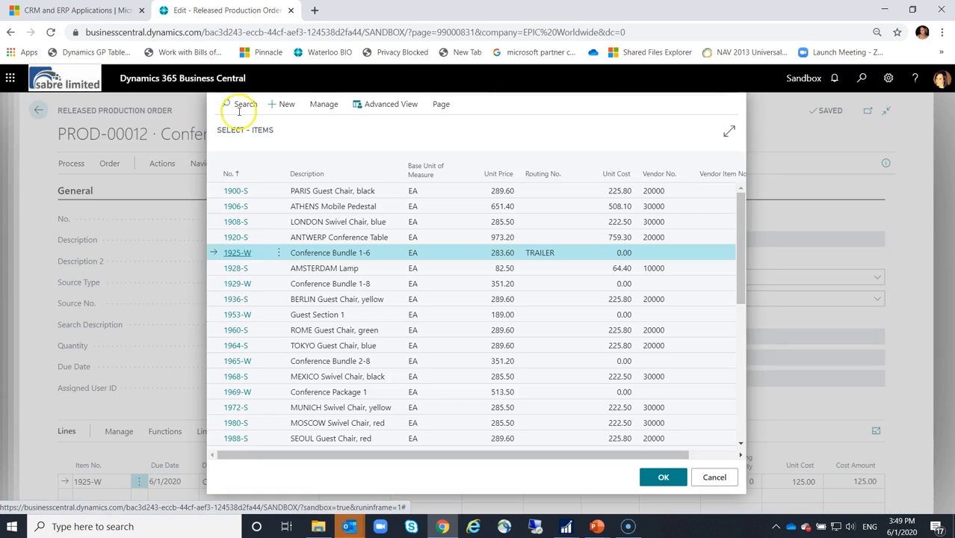
click(323, 104)
click(269, 132)
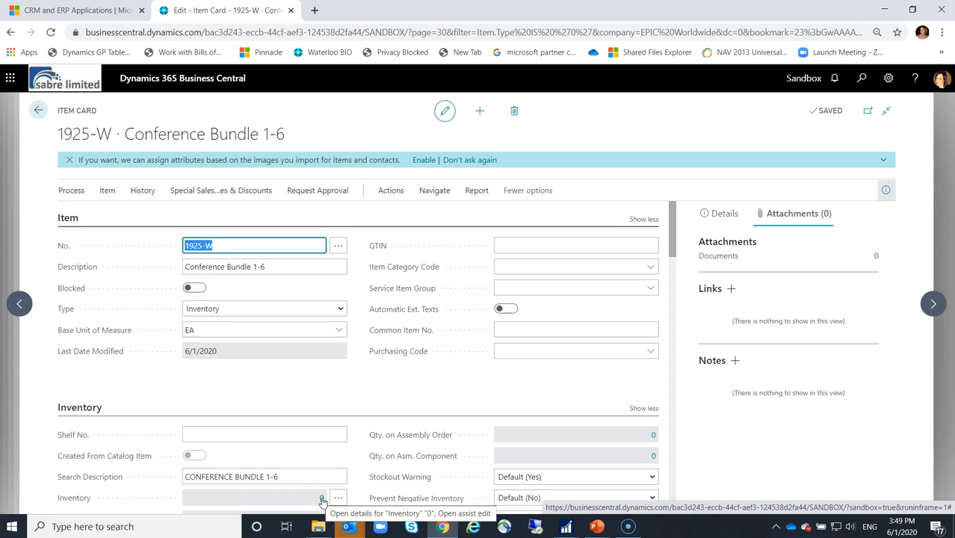
click(322, 500)
click(322, 500)
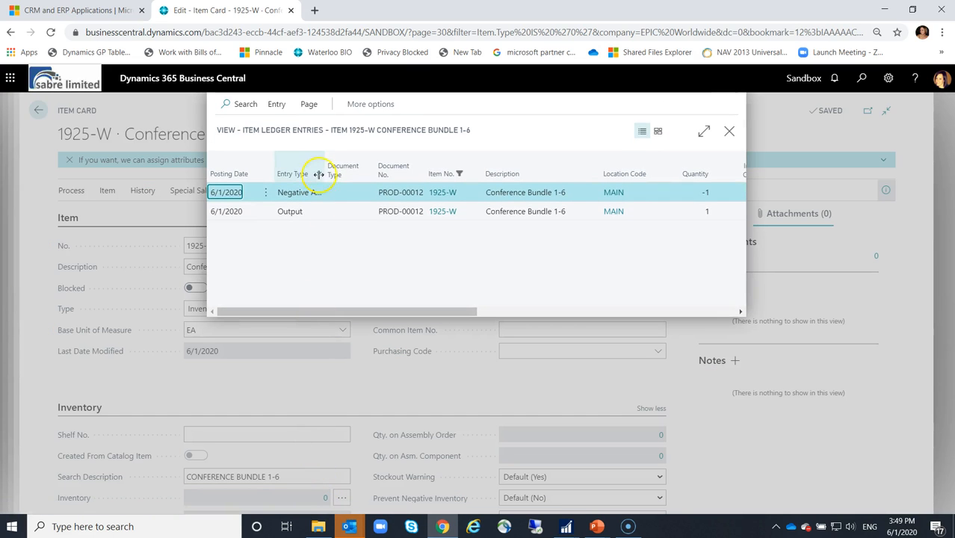
Step: Widen the Entry Type column, examine the item ledger entries of 1925-W, and close the list
click(326, 211)
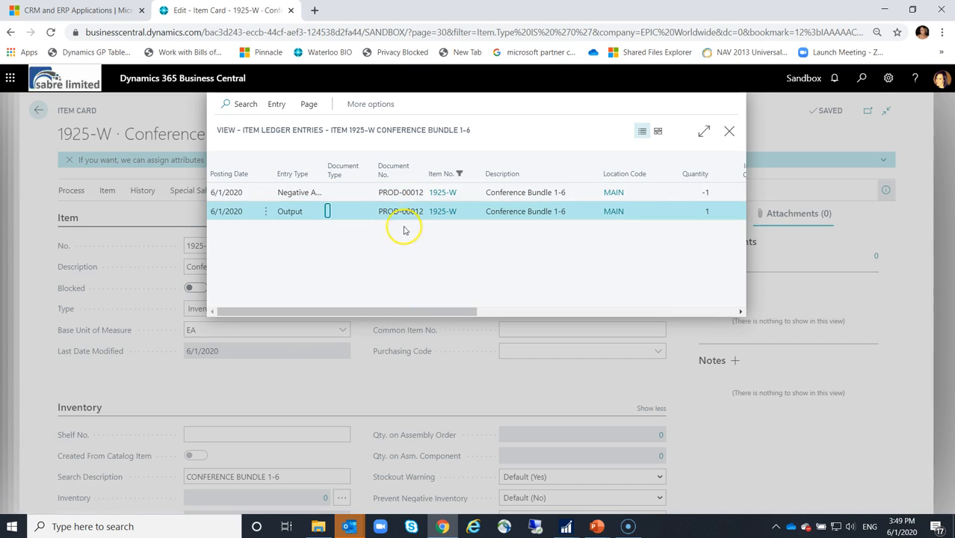
click(288, 193)
click(324, 174)
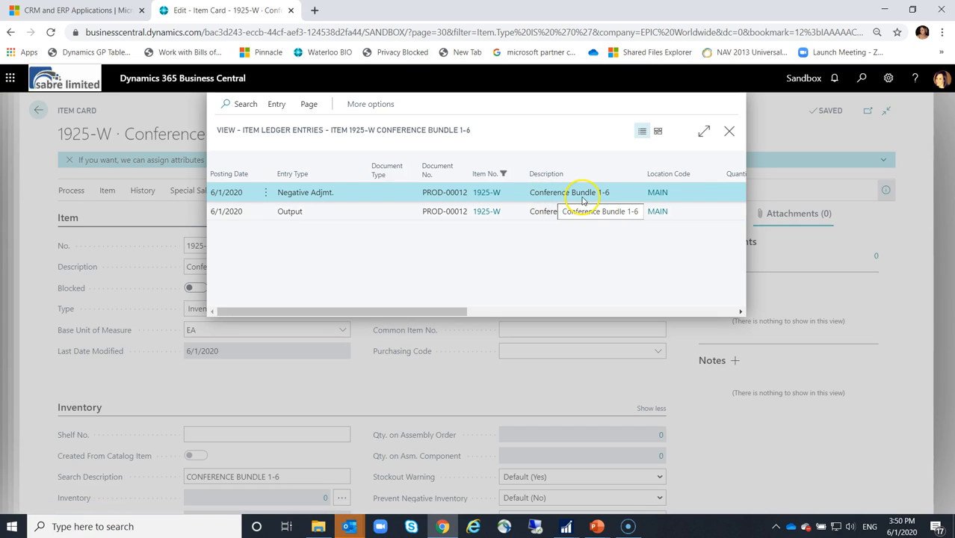
click(728, 134)
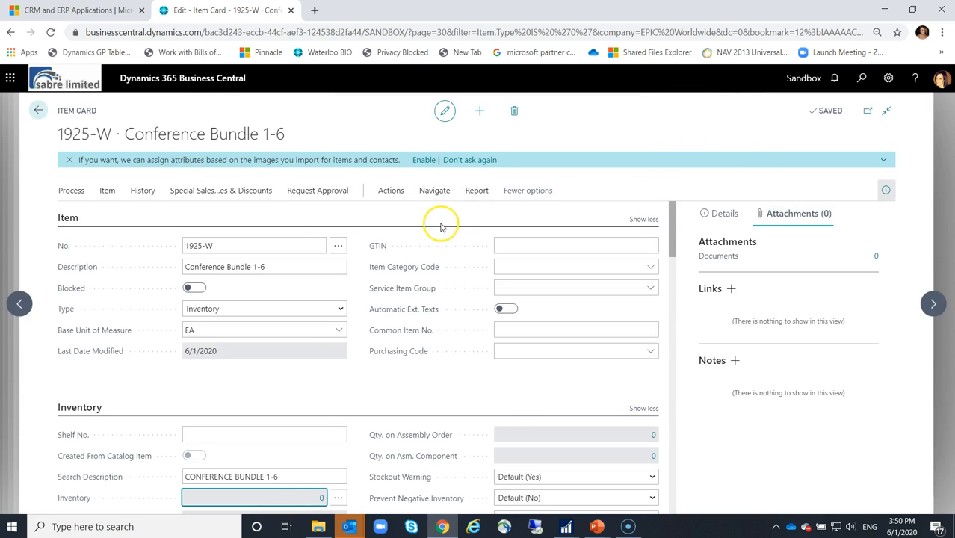
Step: Return to the job card of SO-14683, examine its job ledger entries, and go back to the Furniture task
key(Escape)
key(Escape)
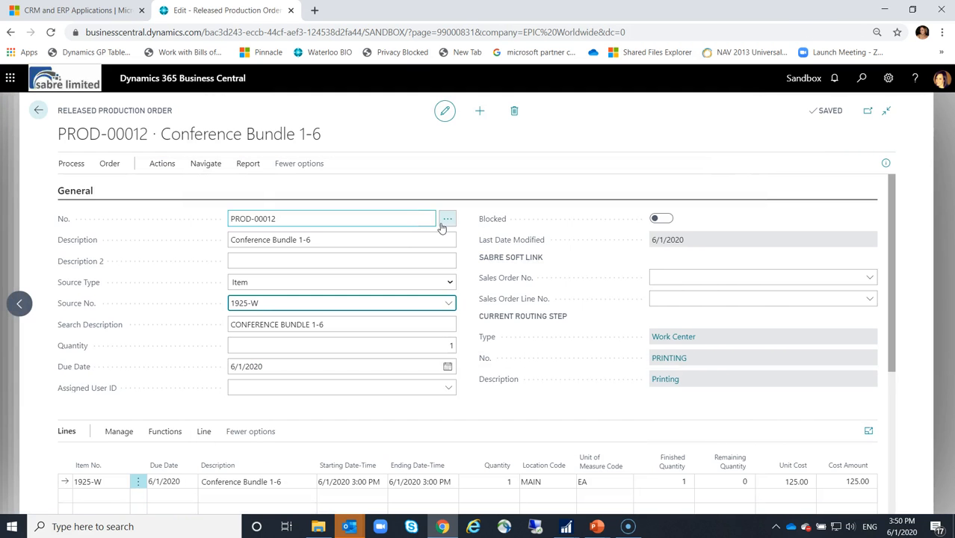
key(Escape)
key(Escape)
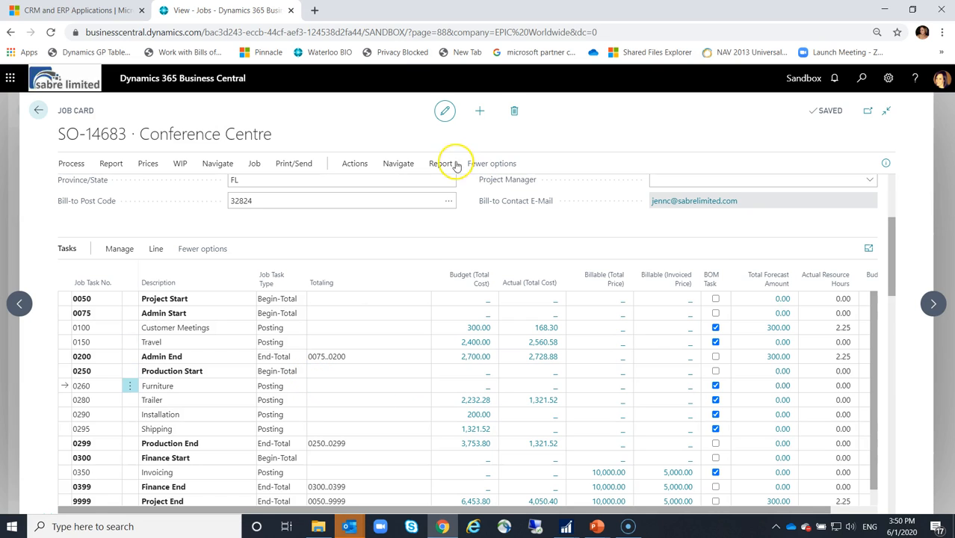
click(253, 165)
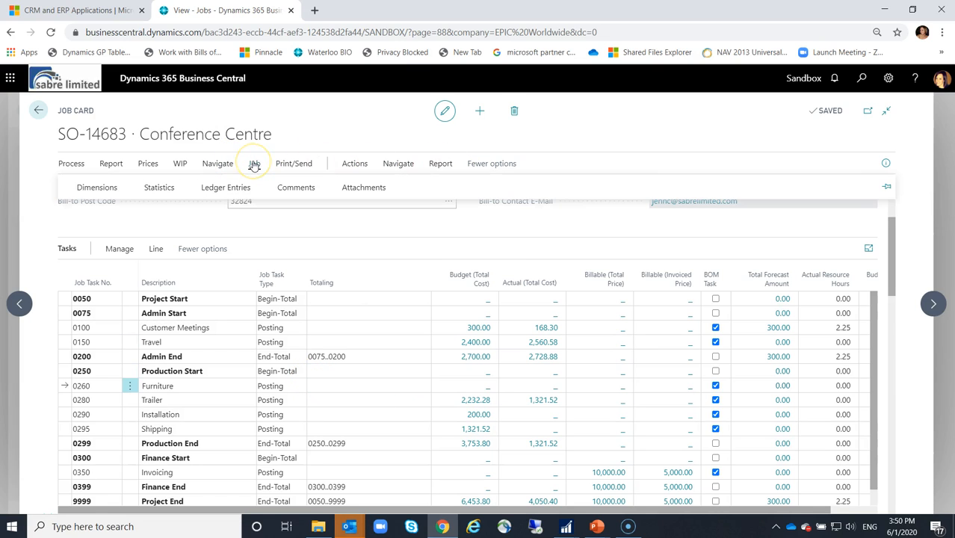
click(226, 187)
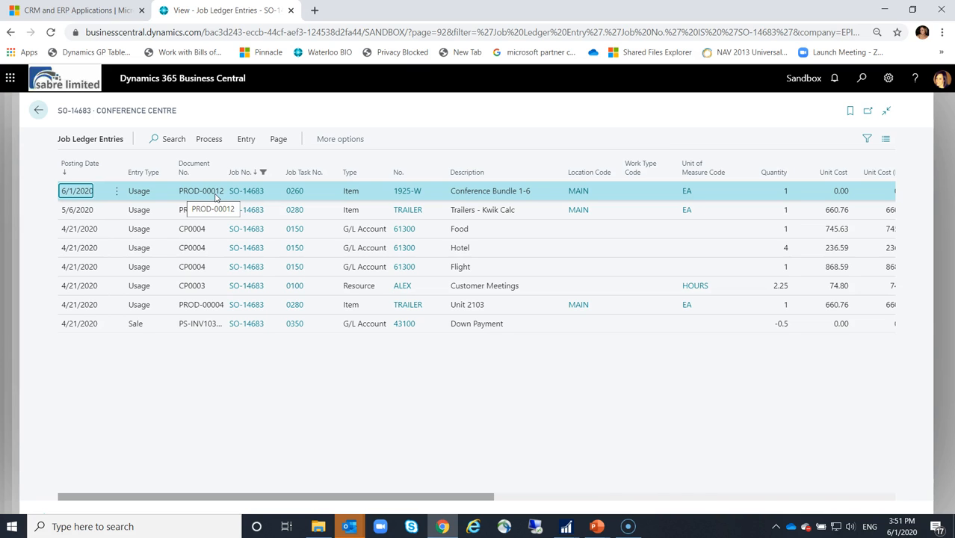
click(253, 223)
click(157, 385)
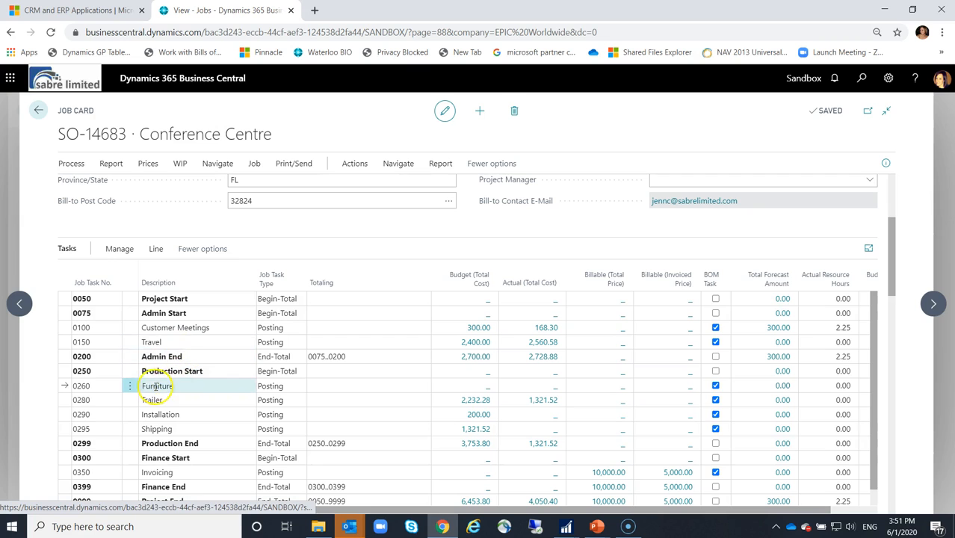
click(121, 250)
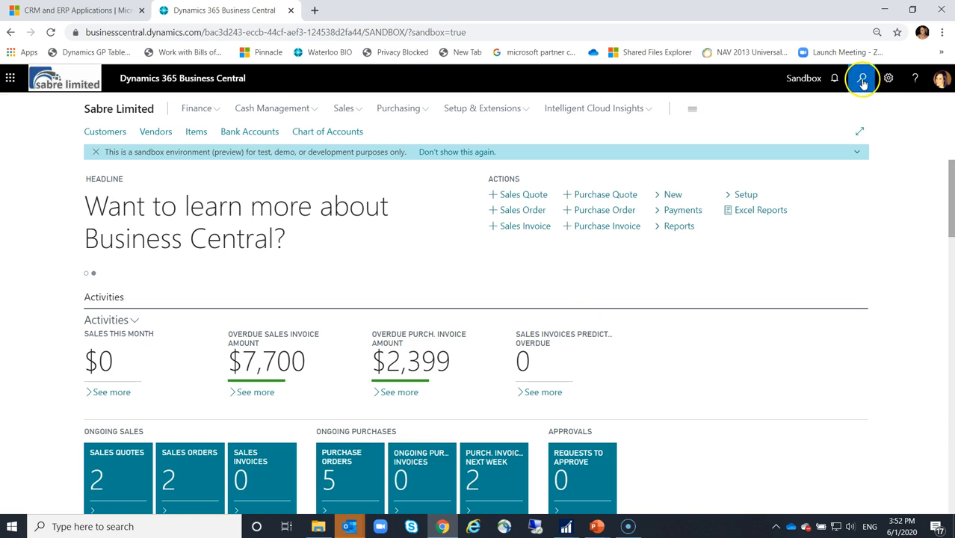
Step: Set the Build Order Type in Jobs Setup to Assembly and close the setup page
click(862, 78)
text(job setup)
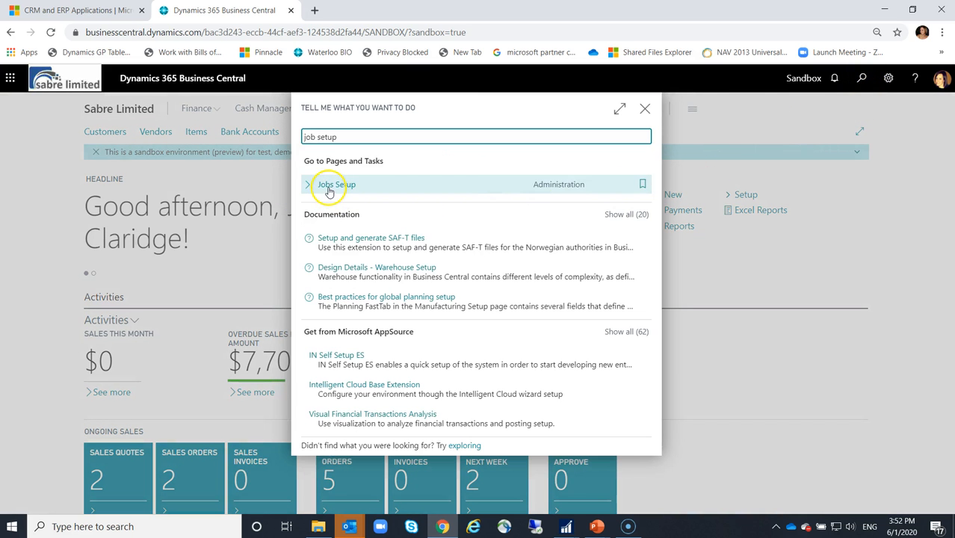
click(329, 190)
scroll(367, 249, down, 3)
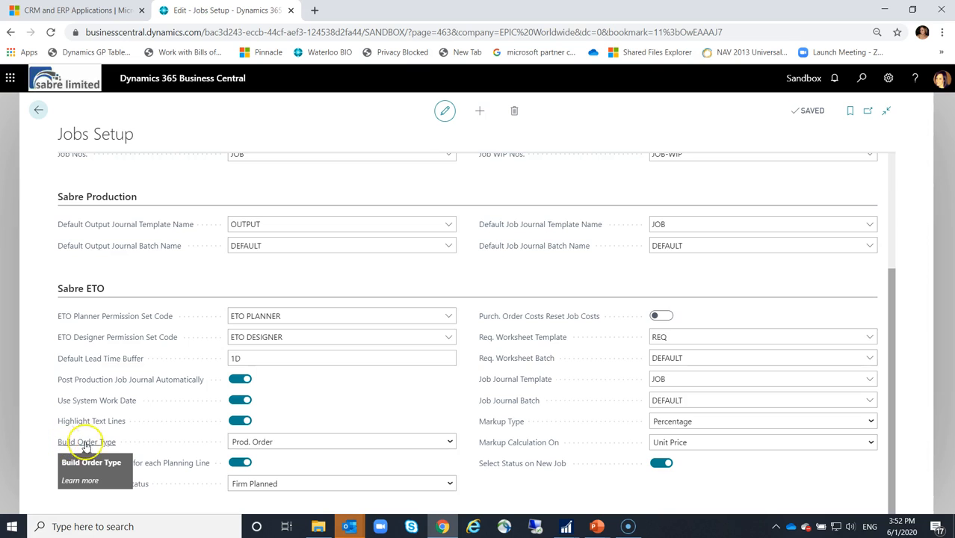
click(450, 442)
click(383, 465)
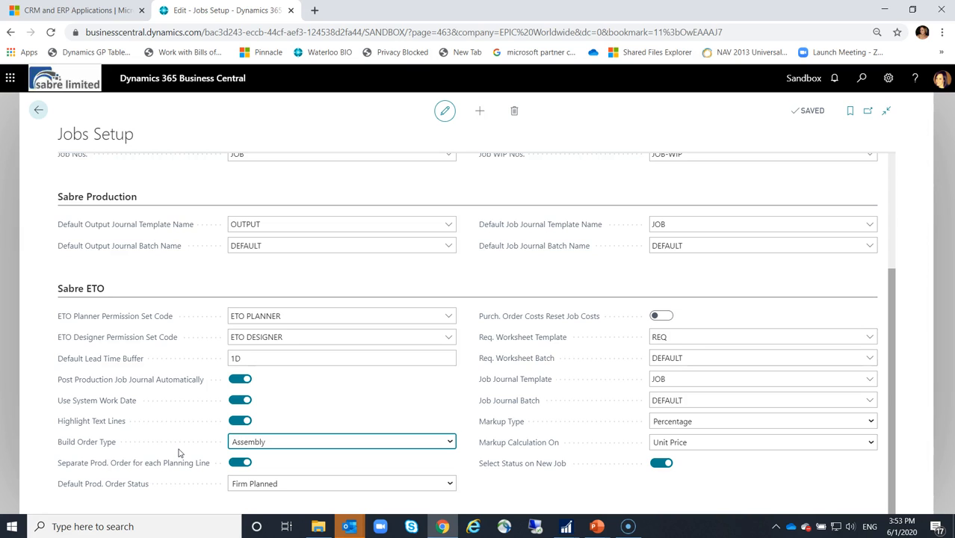
click(263, 133)
key(Escape)
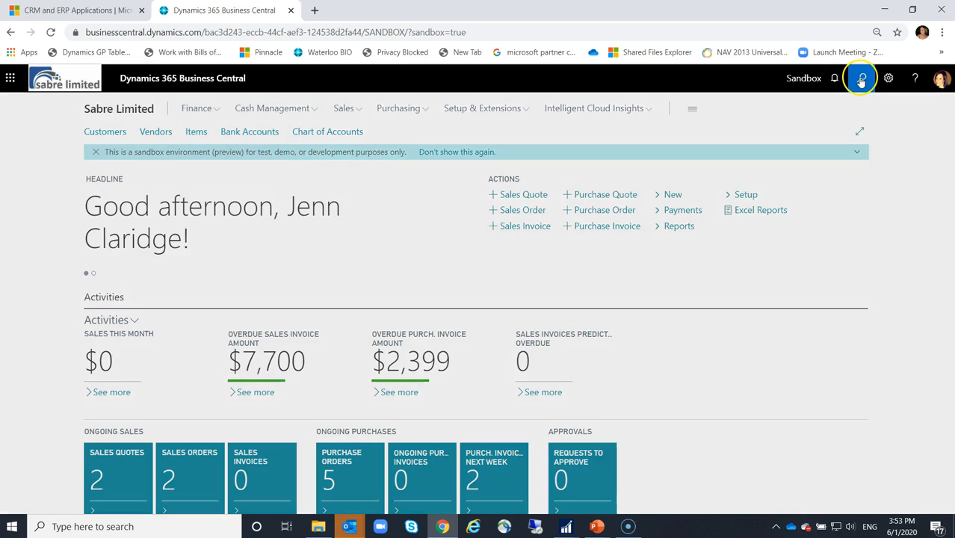
Step: Open job SO-14683 from the jobs list and show the BOM planning lines of task 0260 Furniture
click(862, 79)
text(job)
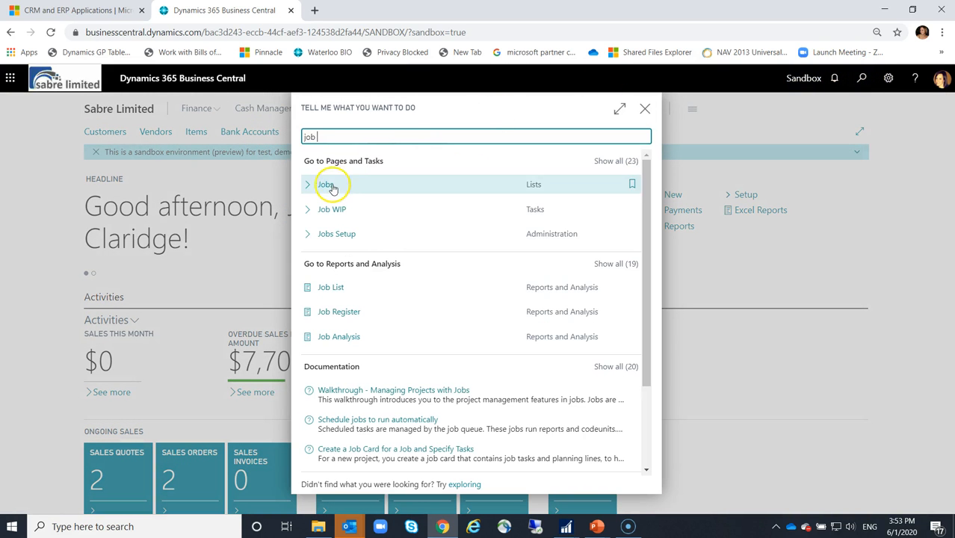
click(329, 189)
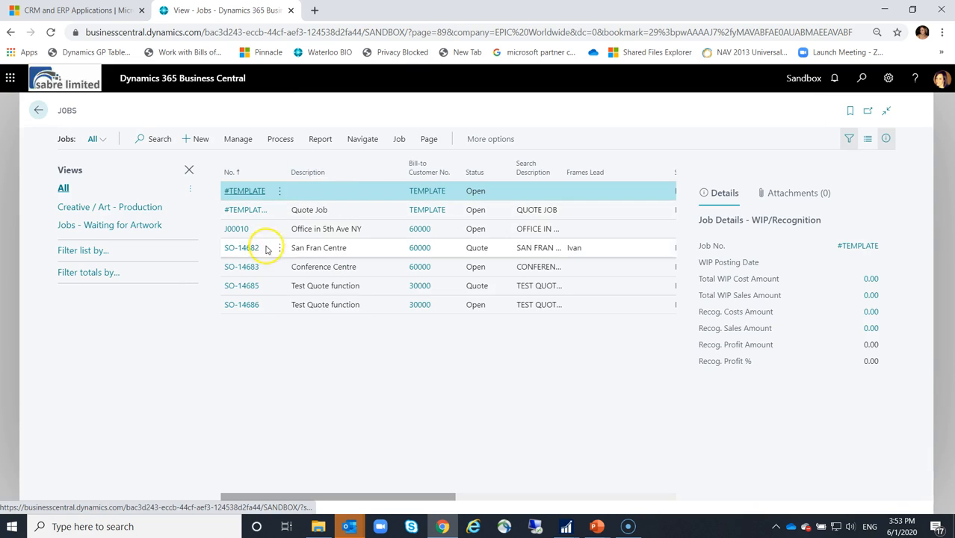
click(252, 268)
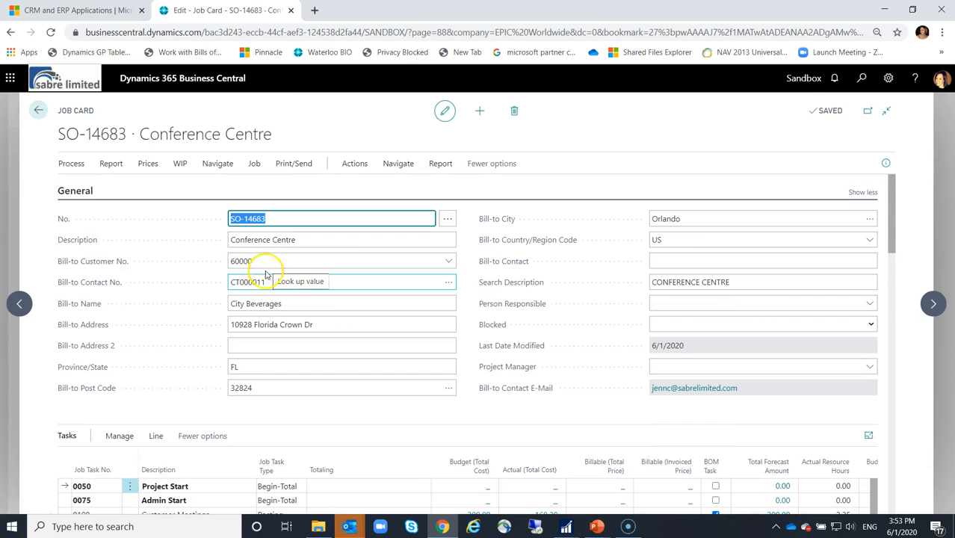
scroll(180, 373, down, 1)
scroll(179, 374, down, 1)
click(203, 446)
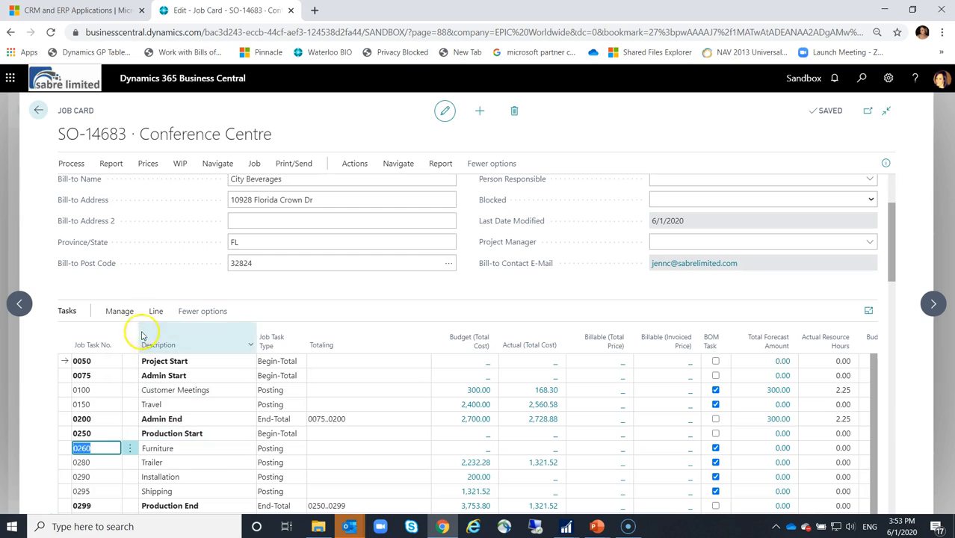
click(154, 312)
click(119, 311)
click(273, 340)
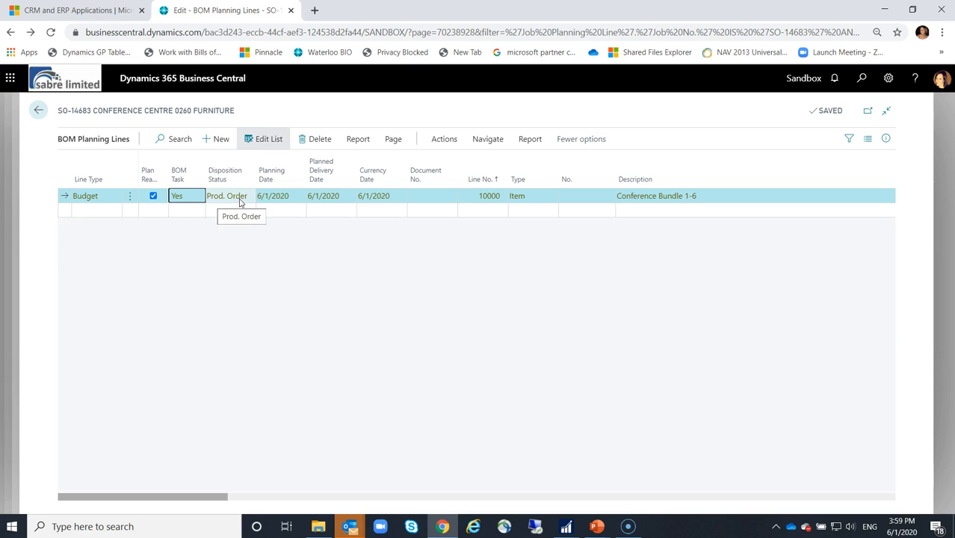
Step: Add a second budget line to the Furniture task's planning lines for item 1929-W, Conference Bundle 1-8
click(101, 213)
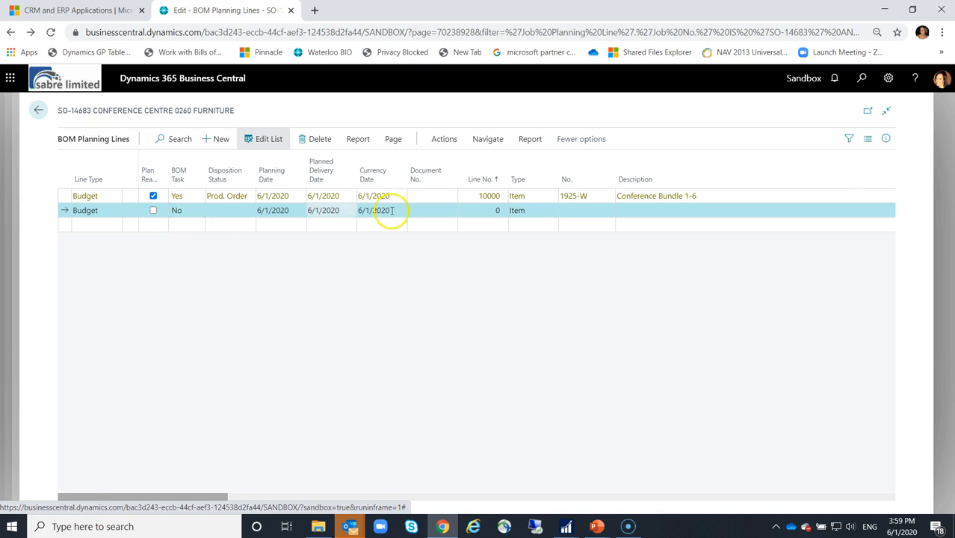
click(470, 212)
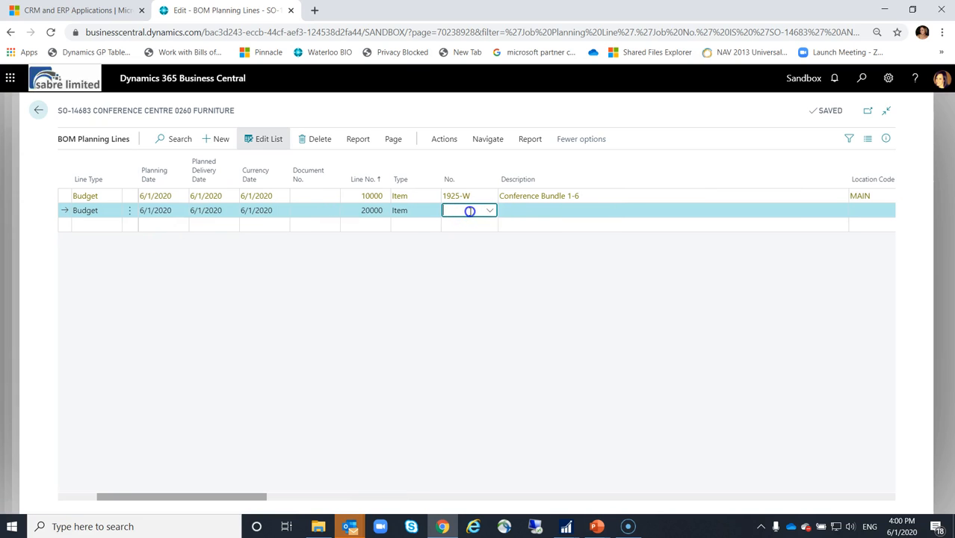
text(19)
key(Tab)
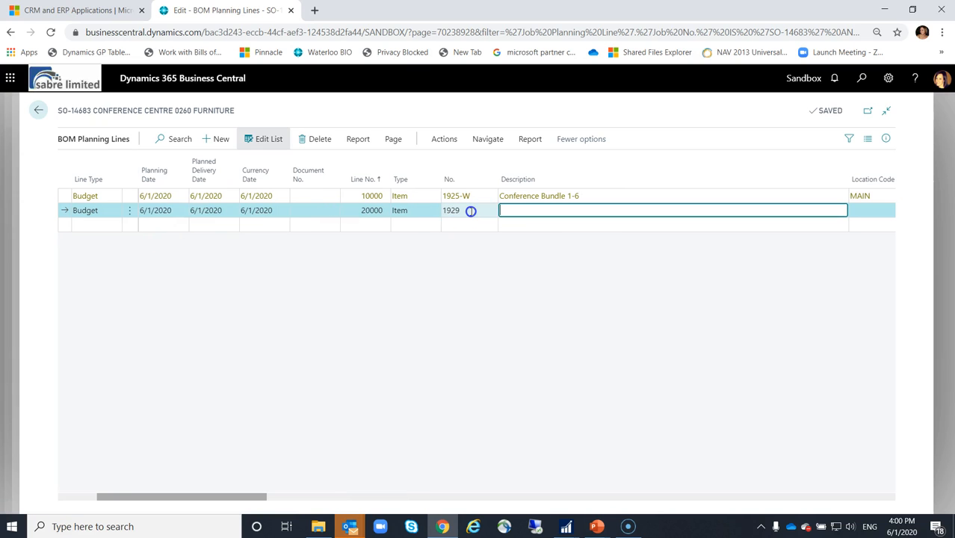
click(470, 211)
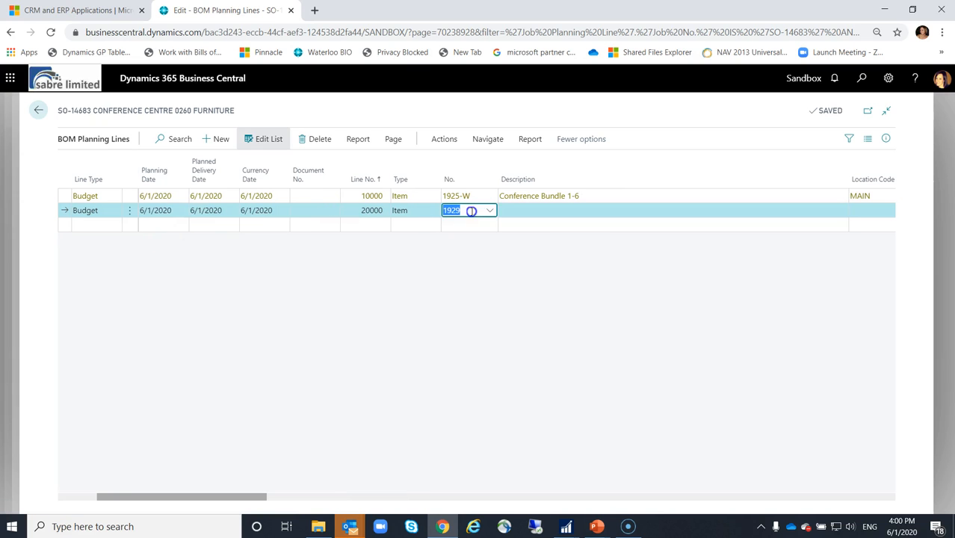
click(493, 210)
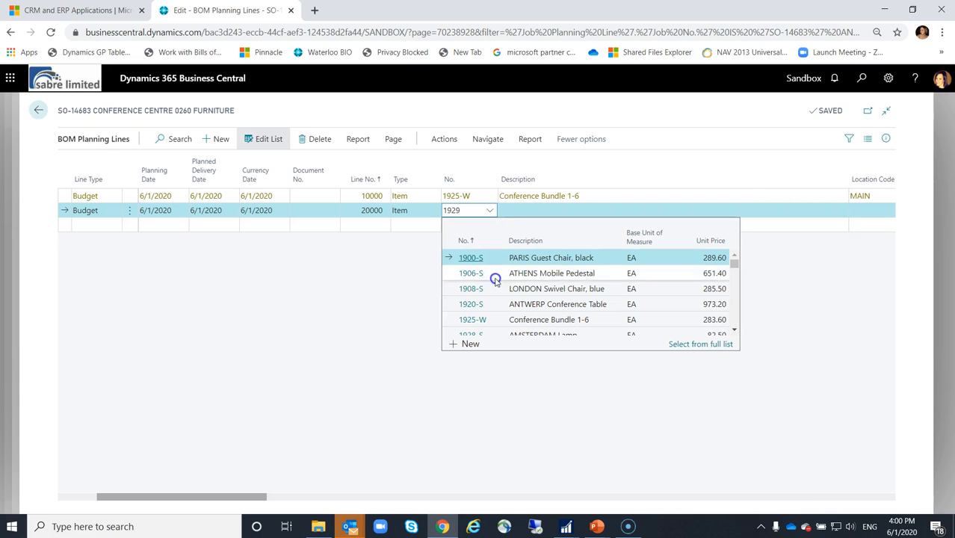
click(541, 325)
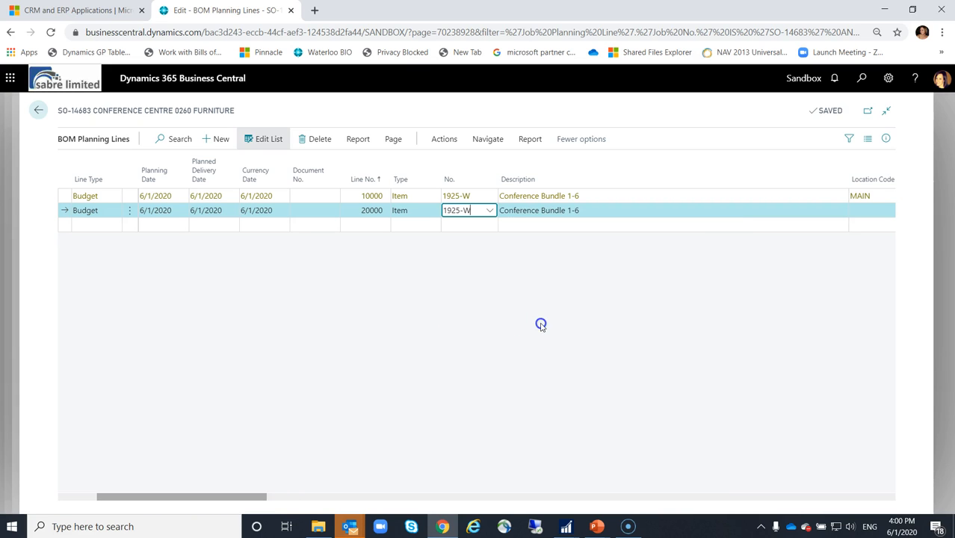
click(489, 210)
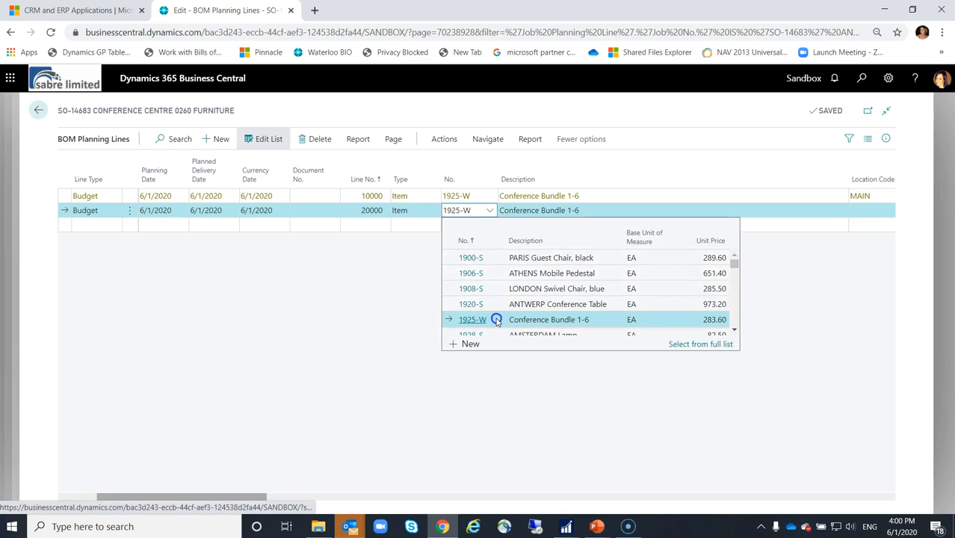
click(500, 288)
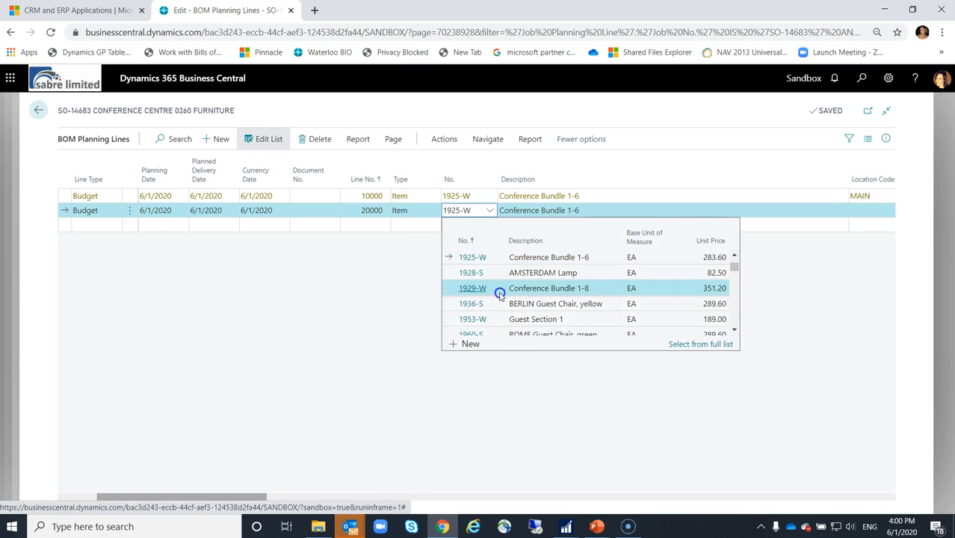
key(Tab)
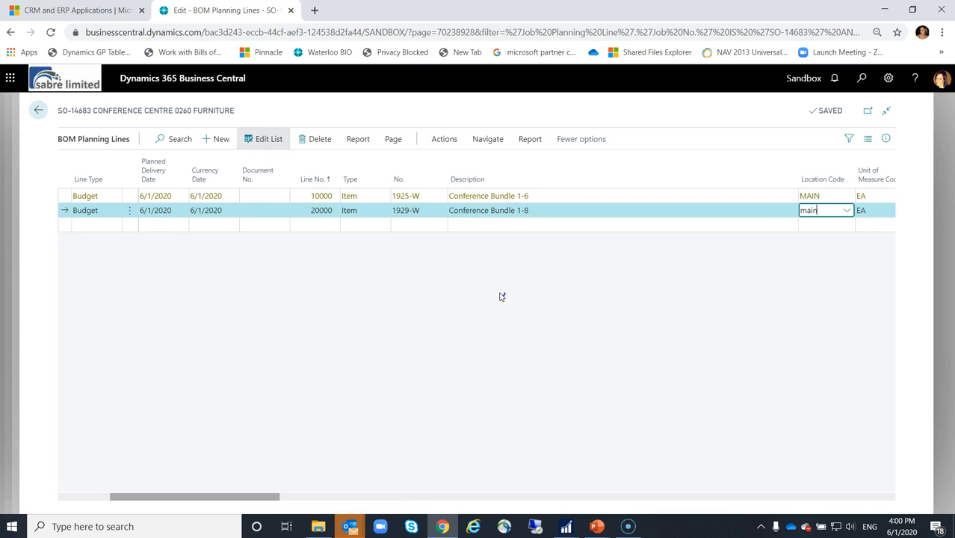
Step: Set the 1929-W planning line's location code to MAIN and its quantity to 2
text(main)
key(Tab)
key(Tab)
text(2)
key(Tab)
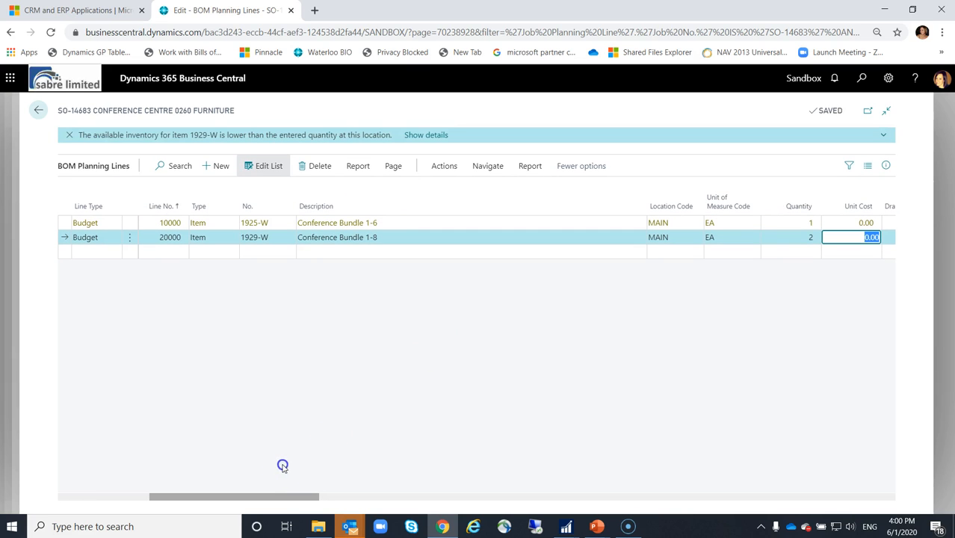
Step: Mark the 1929-W planning line as plan ready and run Build to Job on it
drag(293, 498, 142, 493)
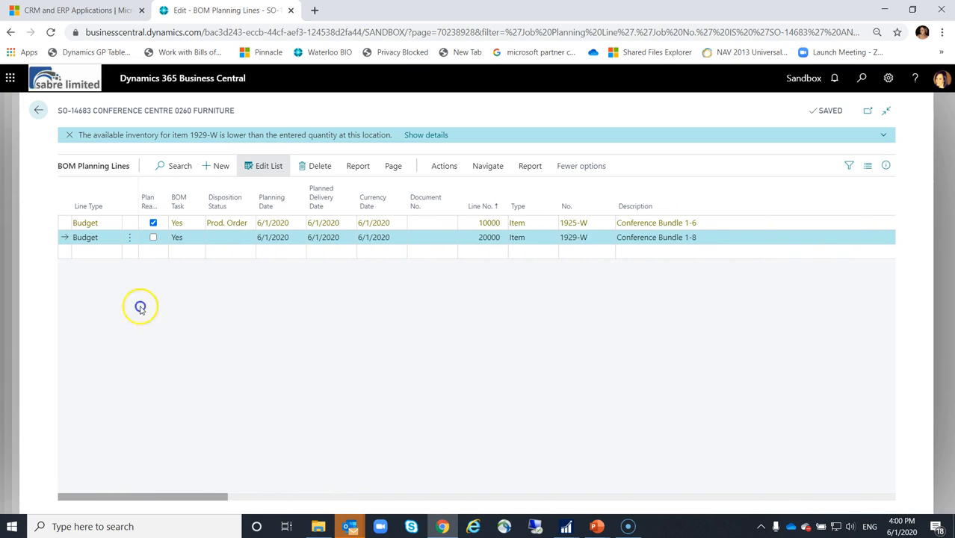
click(153, 237)
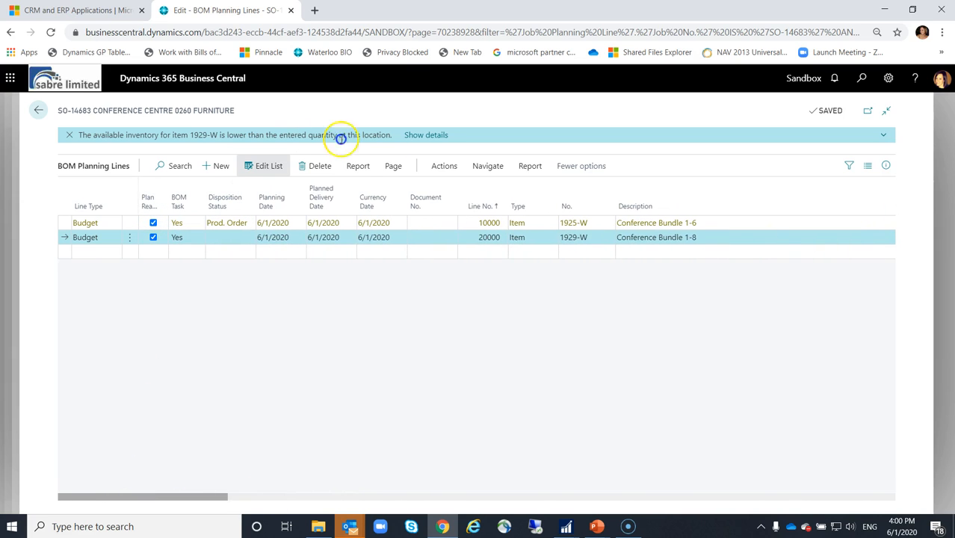
click(447, 166)
click(161, 188)
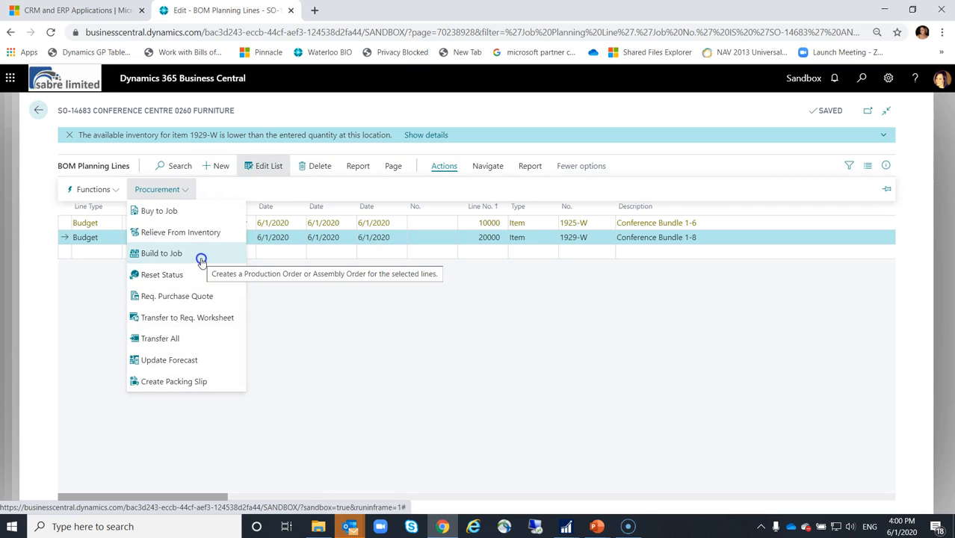
click(161, 253)
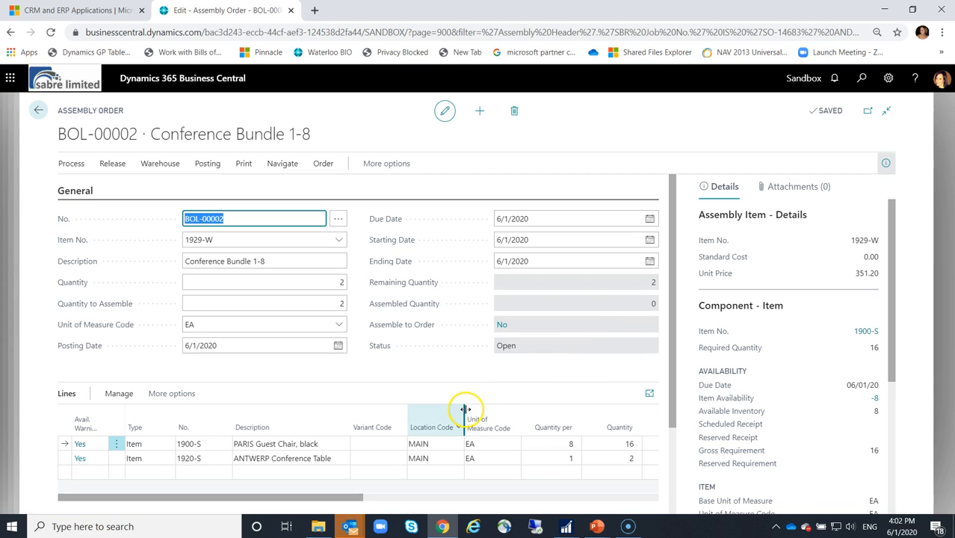
Step: Close the assembly order for 1929-W and check the build order numbers and statuses on the BOM planning lines
key(Escape)
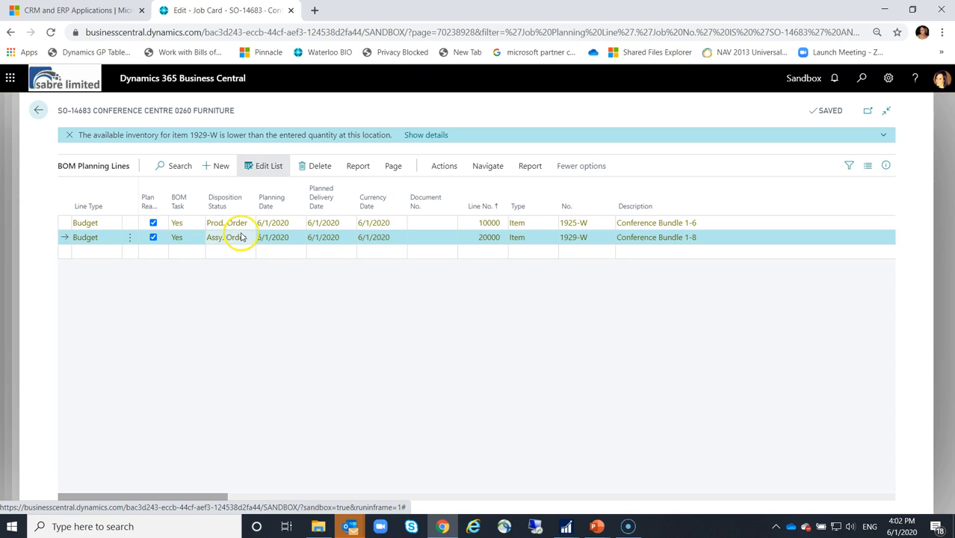
drag(209, 498, 617, 505)
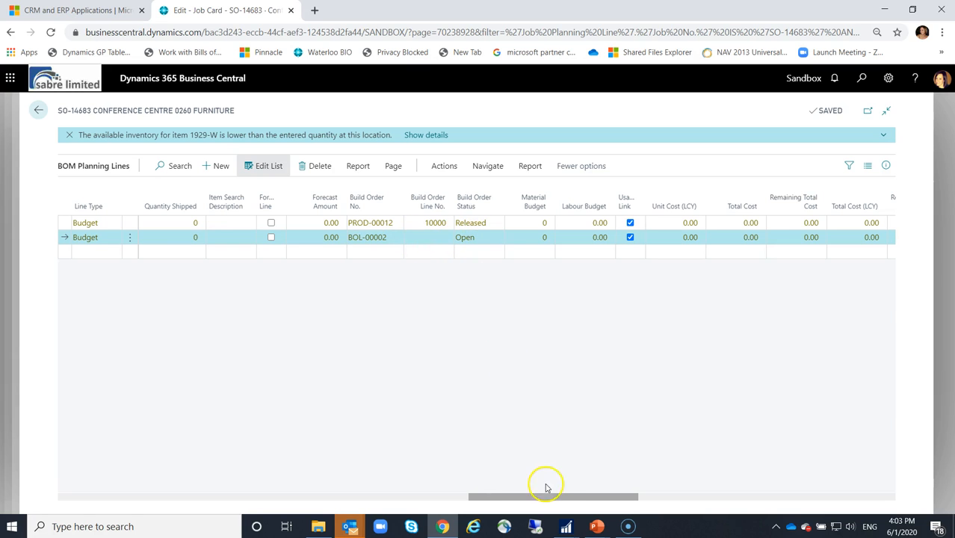
drag(533, 494, 143, 488)
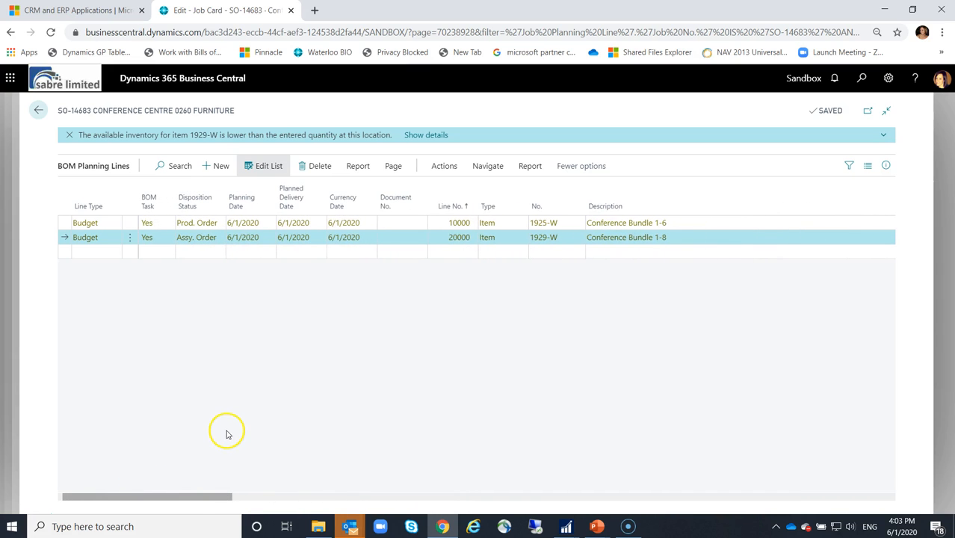